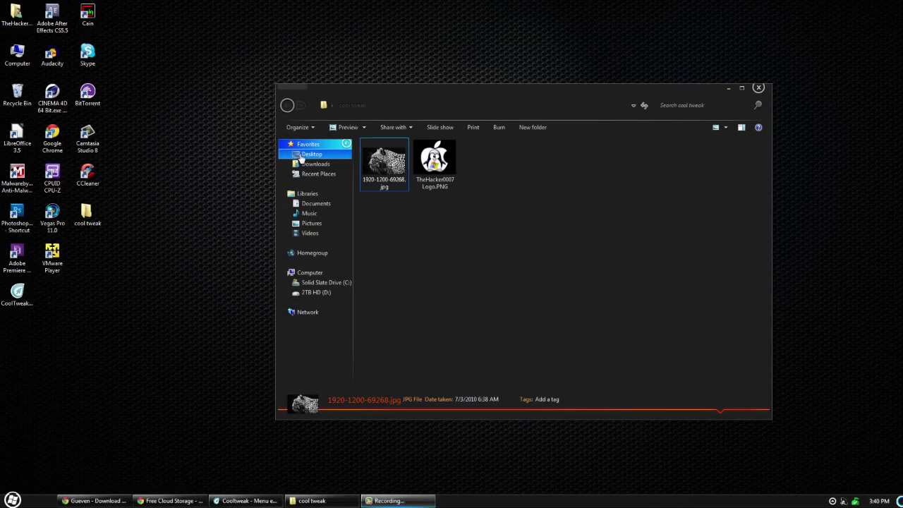
# Review the system requirements on the CoolTweak download page in the browser, including the supported Windows versions and recommended RAM.
pyautogui.click(729, 88)
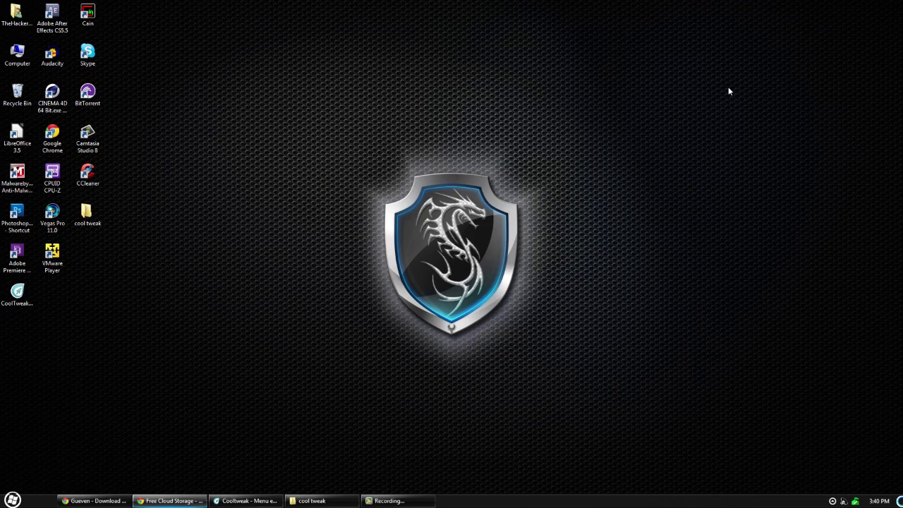
pyautogui.click(116, 500)
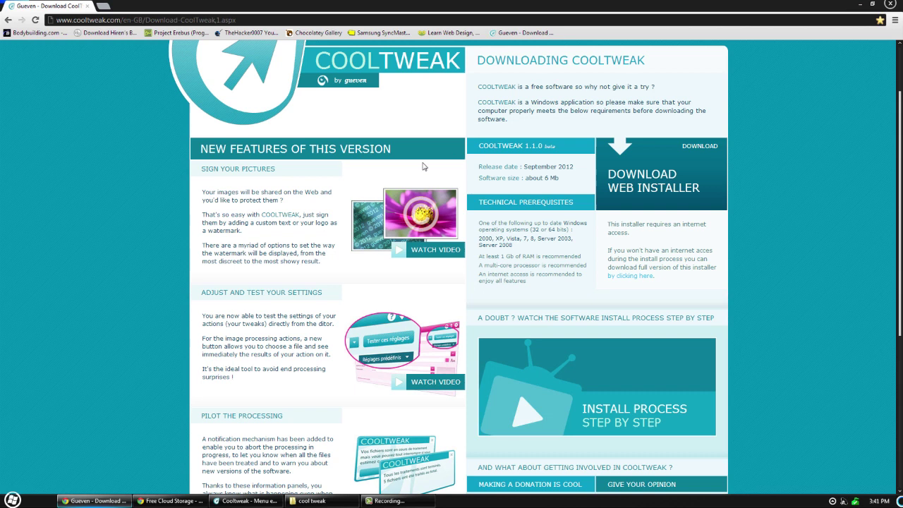
pyautogui.moveTo(486, 256); pyautogui.dragTo(587, 249)
pyautogui.click(588, 250)
pyautogui.moveTo(480, 274); pyautogui.dragTo(532, 275)
pyautogui.click(538, 286)
pyautogui.click(862, 6)
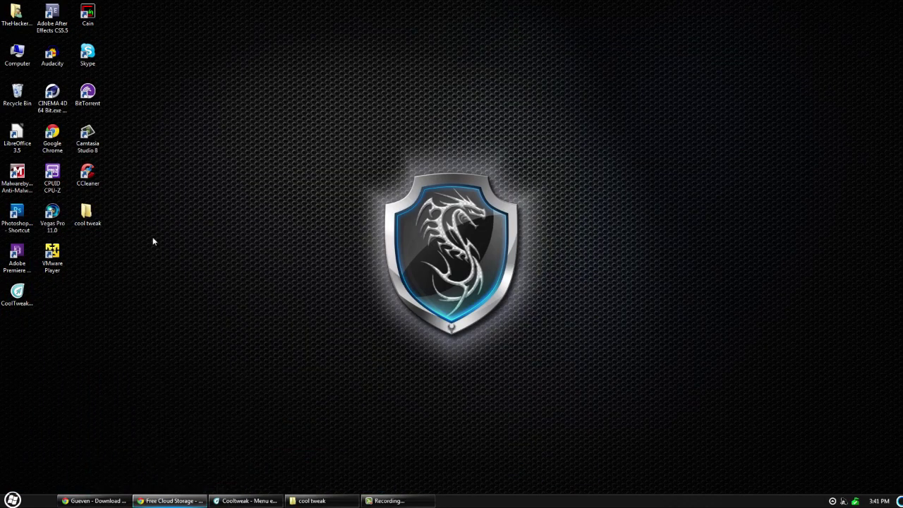
# Run the CoolTweak web installer from the desktop and cancel the setup wizard.
pyautogui.moveTo(17, 290); pyautogui.dragTo(327, 234)
pyautogui.doubleClick(300, 232)
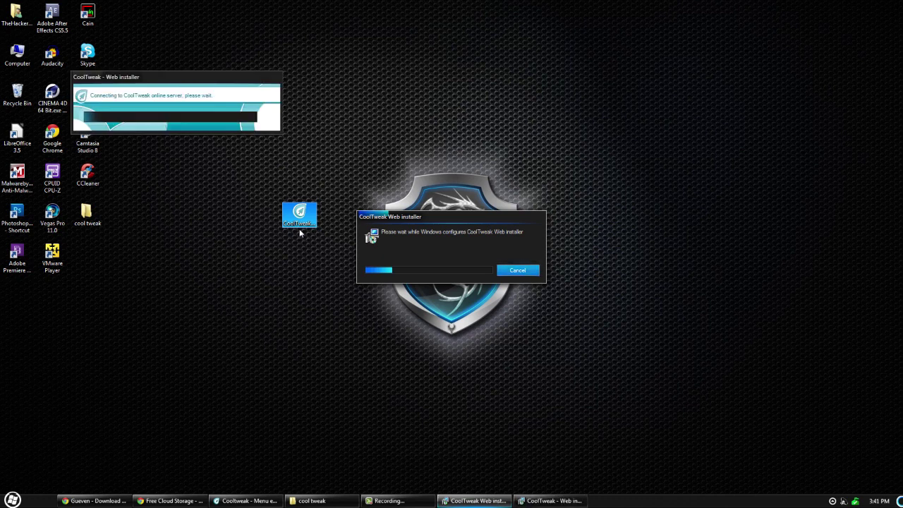
pyautogui.moveTo(226, 79); pyautogui.dragTo(477, 130)
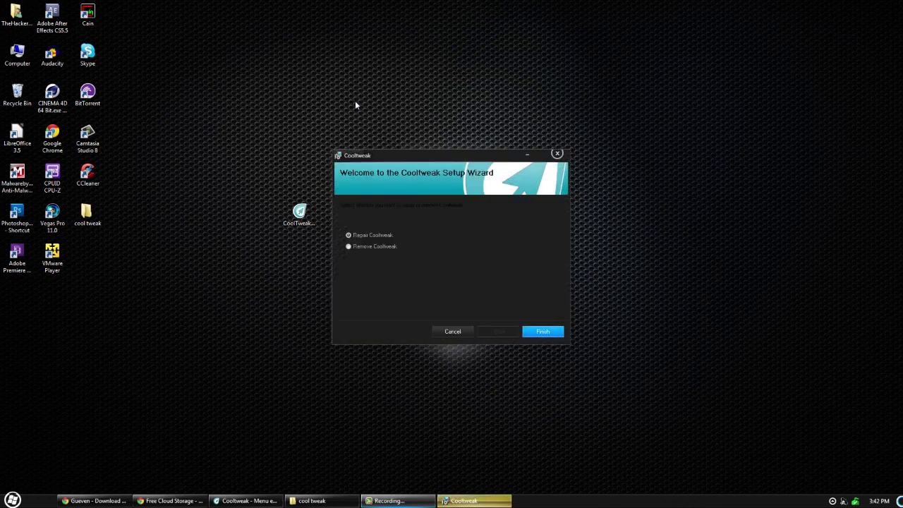
pyautogui.click(557, 153)
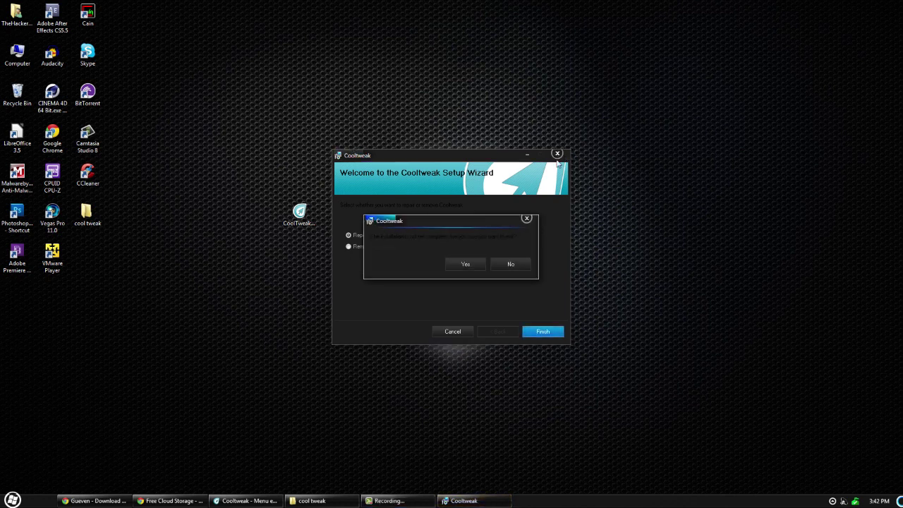
pyautogui.click(481, 263)
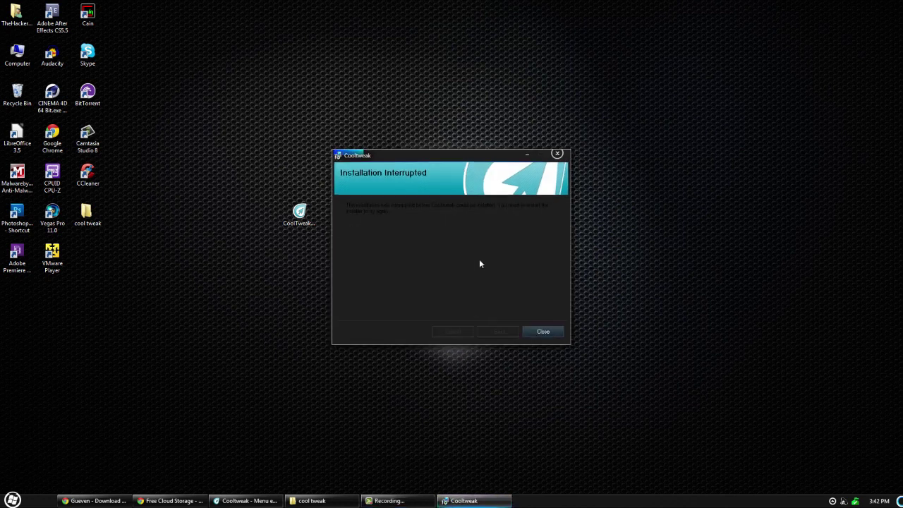
pyautogui.click(534, 332)
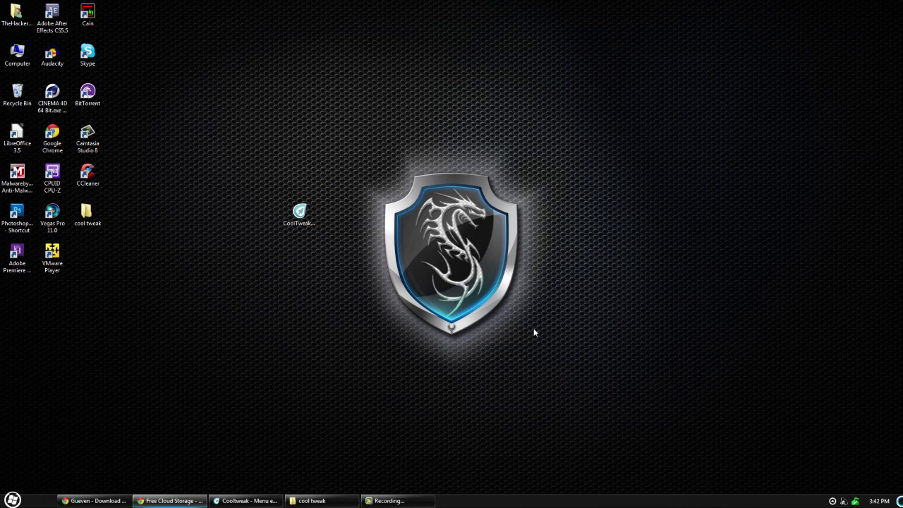
# Delete the CoolTweak web installer file from the desktop.
pyautogui.moveTo(300, 206); pyautogui.dragTo(122, 255)
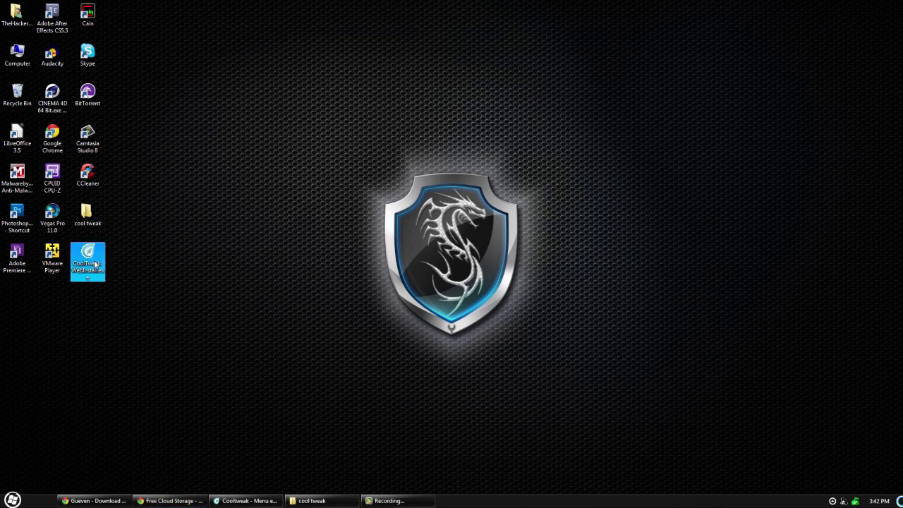
pyautogui.press('Delete')
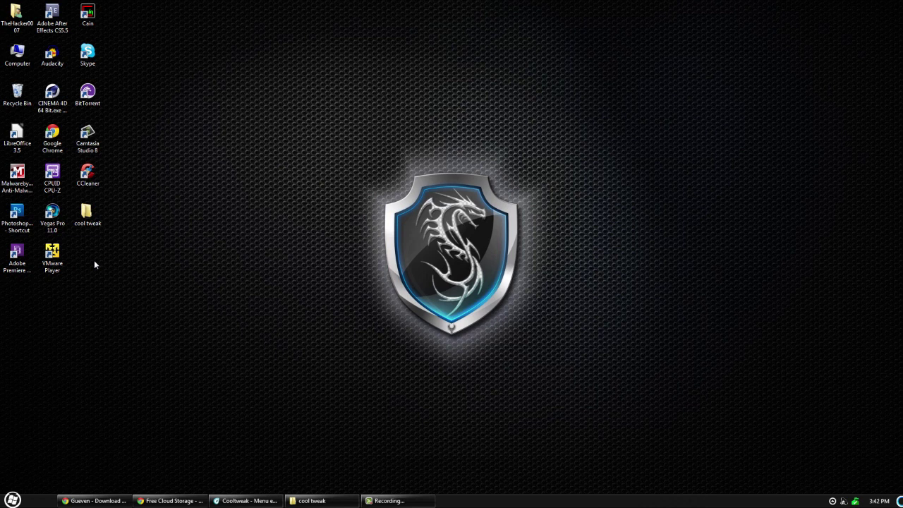
# Launch the CoolTweak editor from 1920-1200-69268.jpg in the cool tweak folder, and move the editor clear of the desktop icons.
pyautogui.click(303, 501)
pyautogui.click(440, 308)
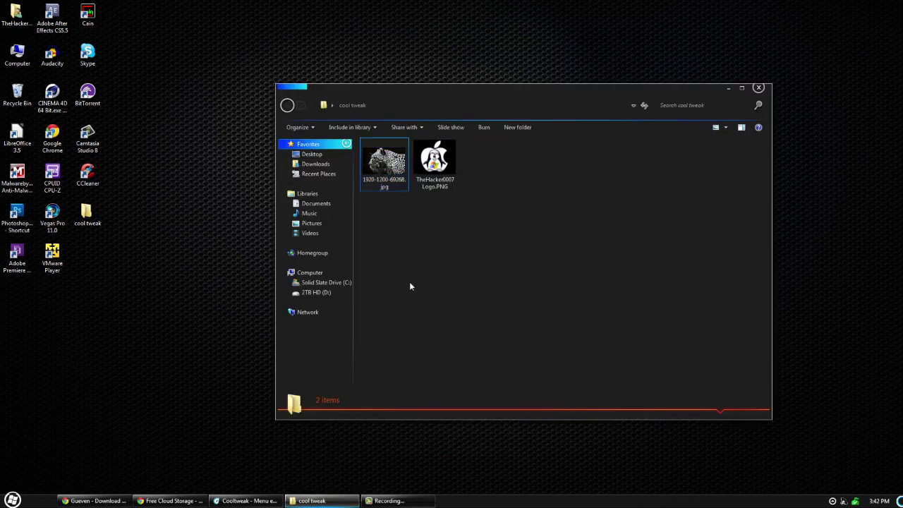
pyautogui.click(386, 178)
pyautogui.rightClick(388, 182)
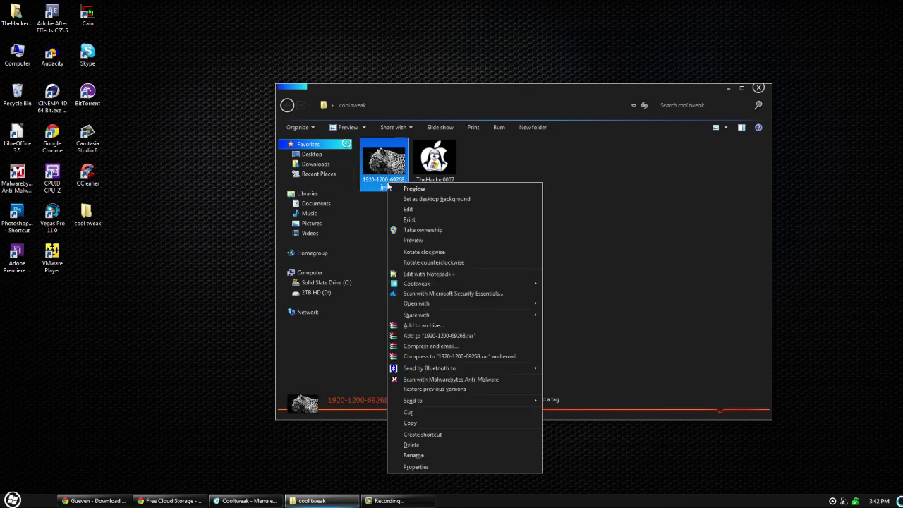
pyautogui.moveTo(413, 287)
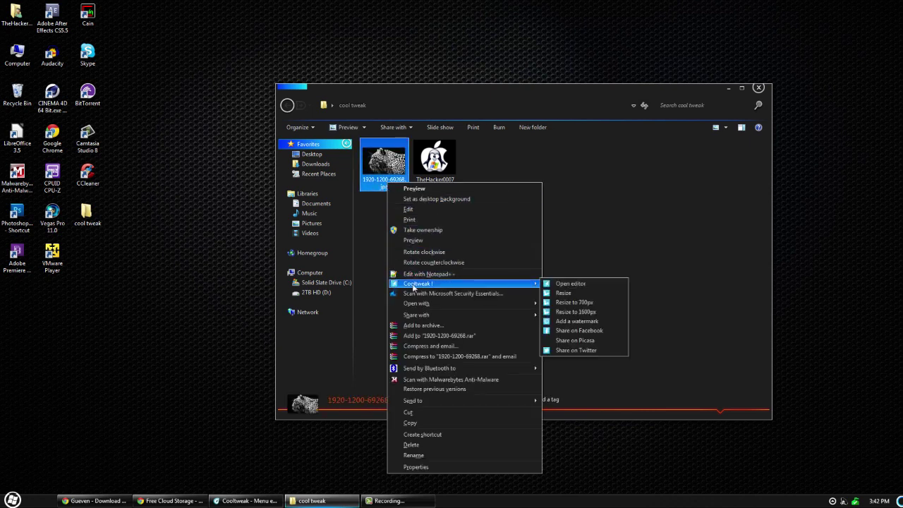
pyautogui.click(584, 285)
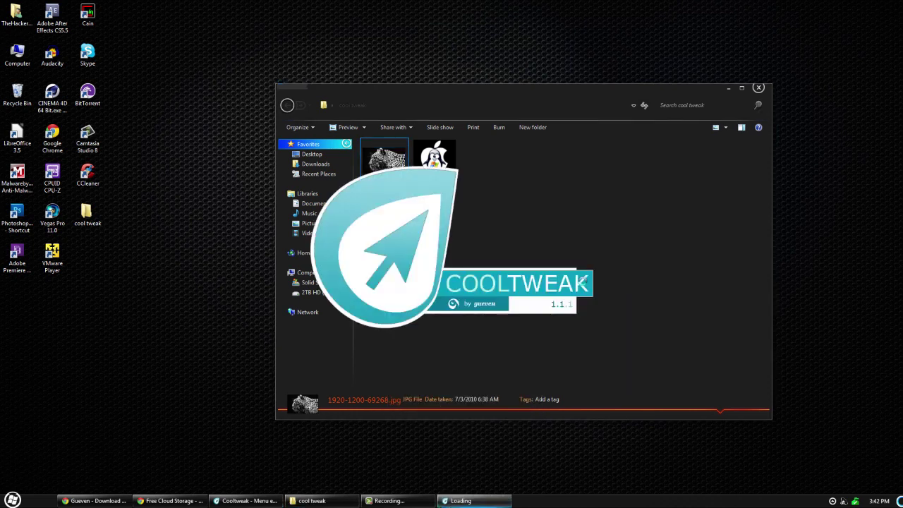
pyautogui.click(247, 501)
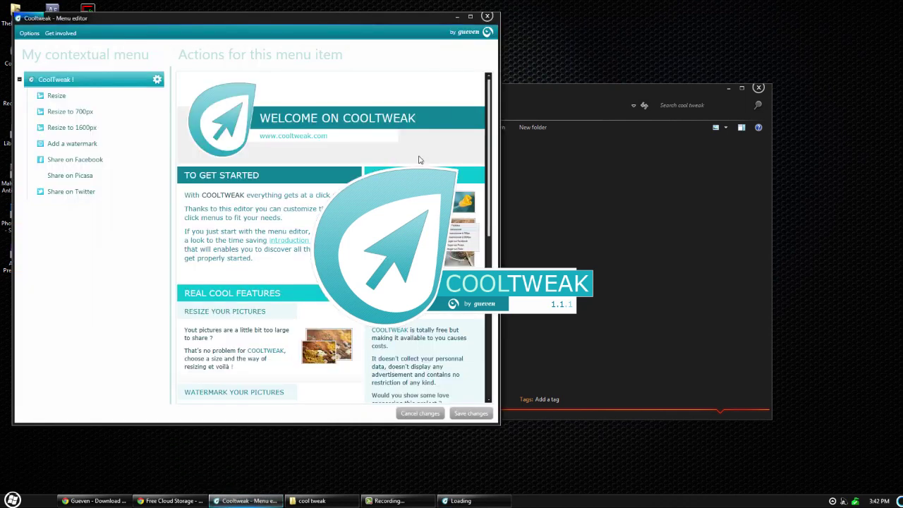
pyautogui.click(597, 191)
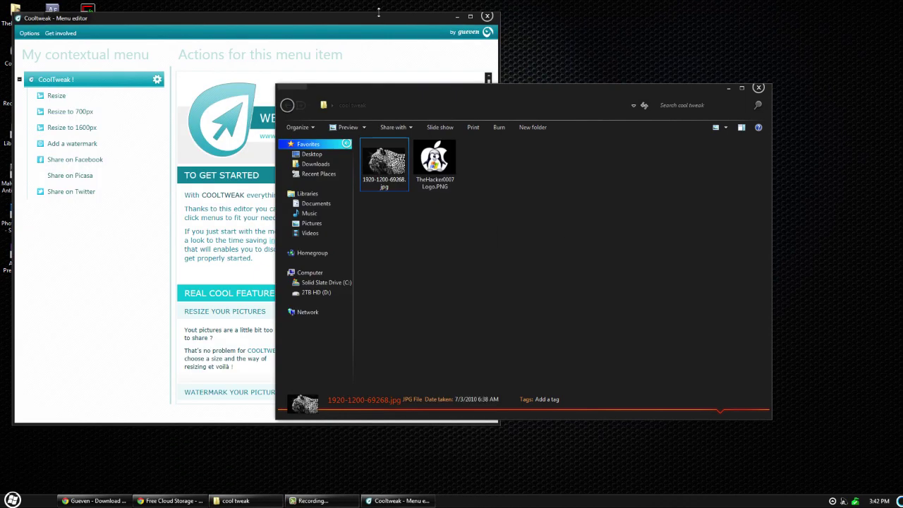
pyautogui.click(728, 89)
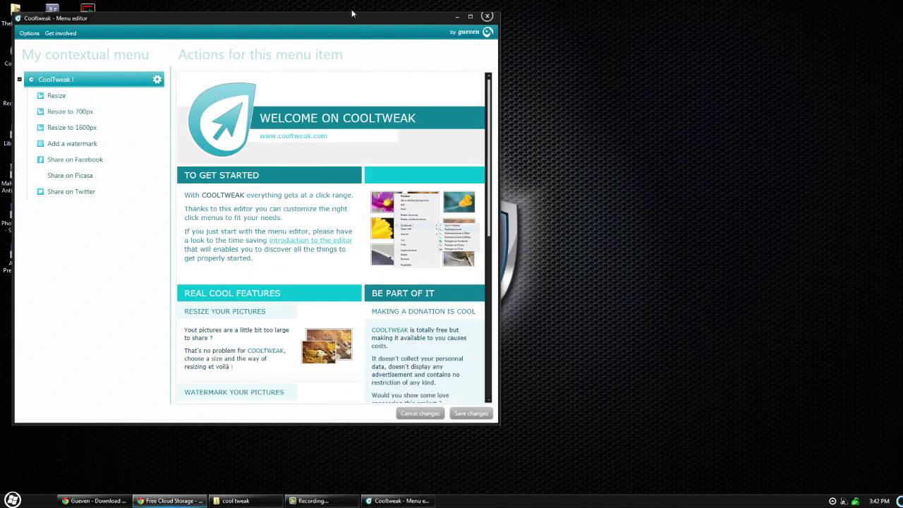
pyautogui.moveTo(340, 15); pyautogui.dragTo(481, 45)
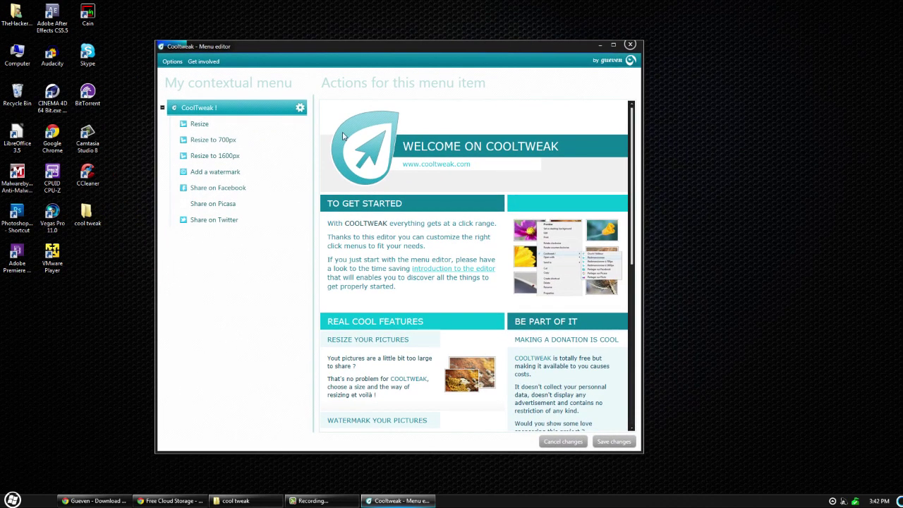
# Examine the Resize, Resize to 700px and Resize to 1600px entries and the CoolTweak group, and put the editor away.
pyautogui.click(210, 127)
pyautogui.click(212, 140)
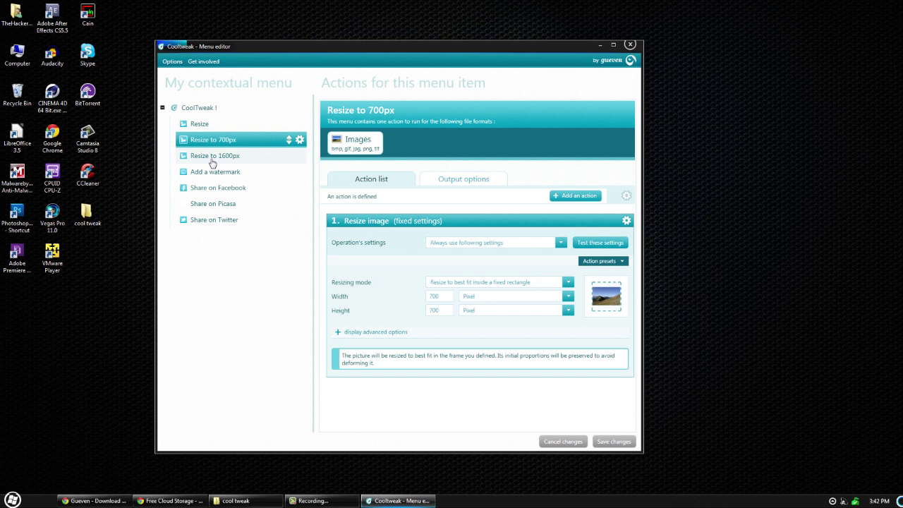
pyautogui.click(211, 158)
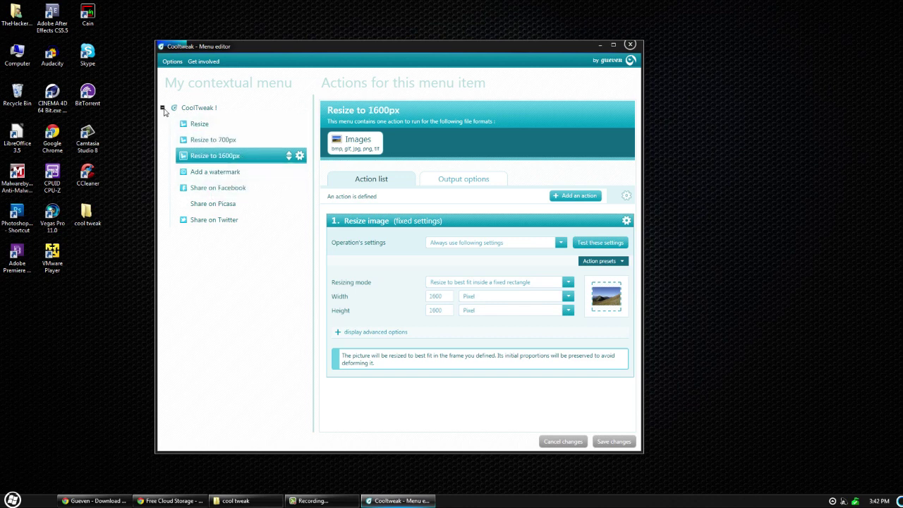
pyautogui.click(162, 108)
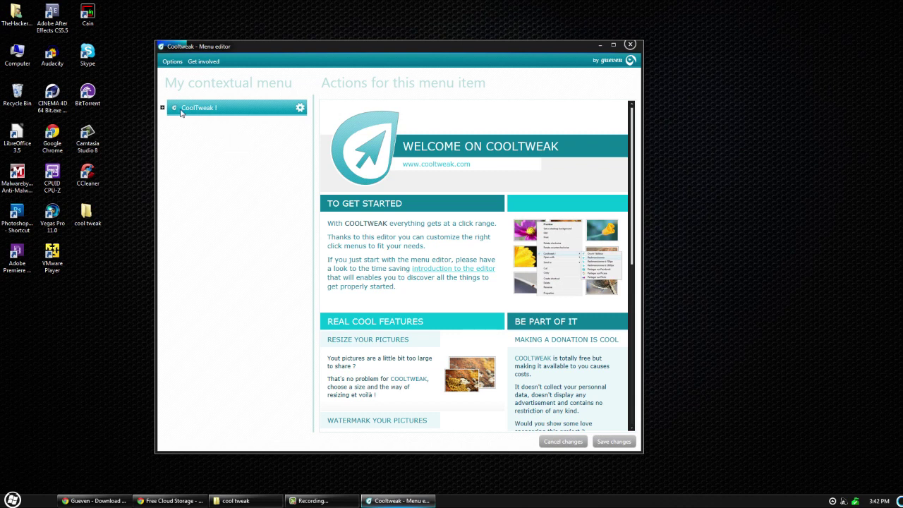
pyautogui.click(162, 108)
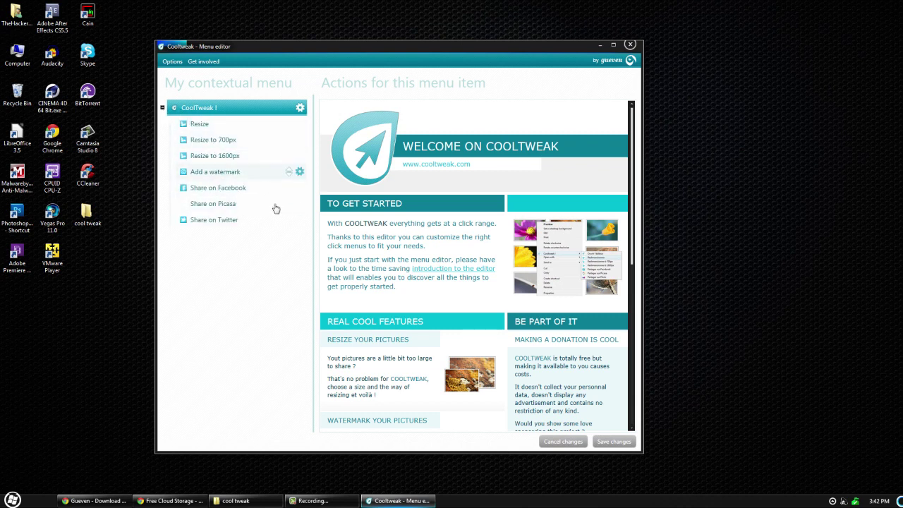
pyautogui.click(600, 45)
# Start CoolTweak's Resize action on 1920-1200-69268.jpg and review its advanced resizing restrictions.
pyautogui.click(252, 501)
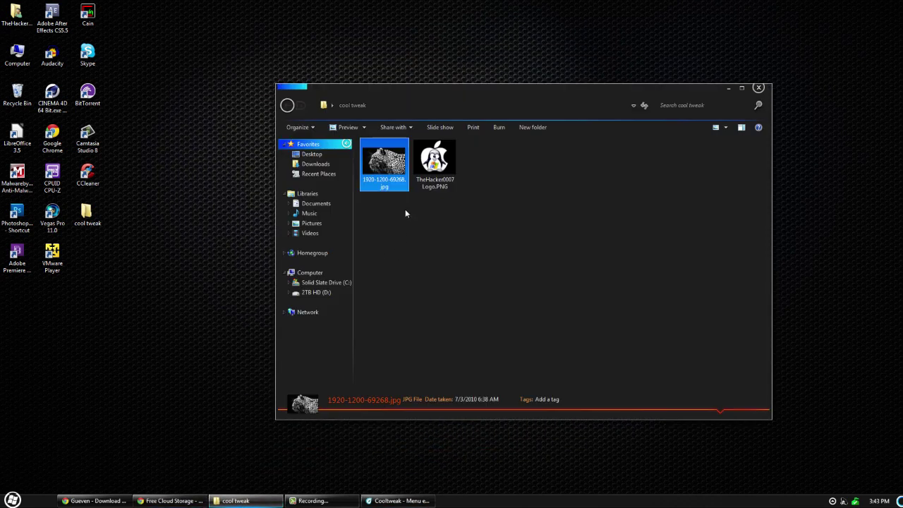
pyautogui.rightClick(388, 185)
pyautogui.moveTo(519, 283)
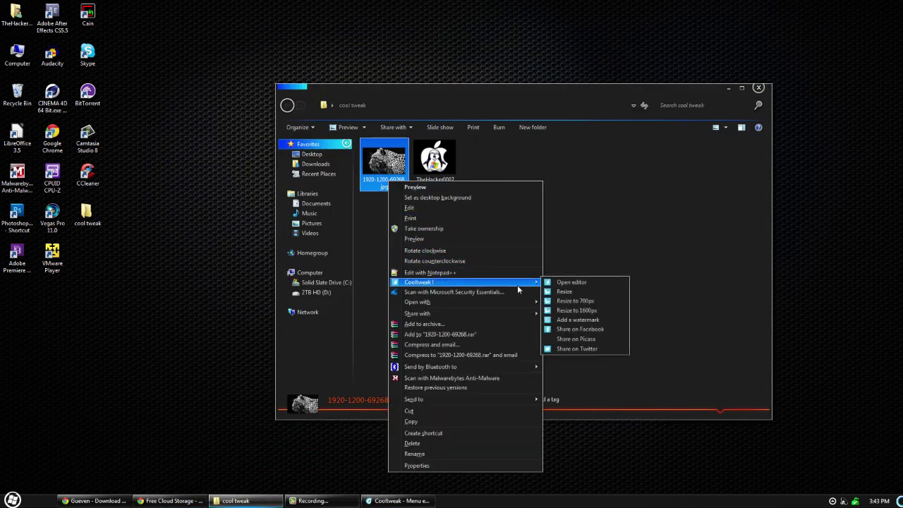
pyautogui.click(556, 292)
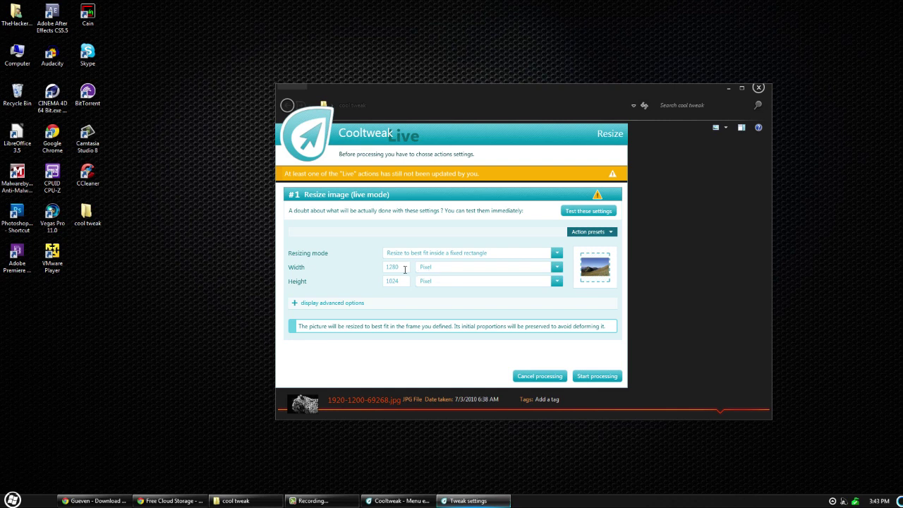
pyautogui.click(305, 304)
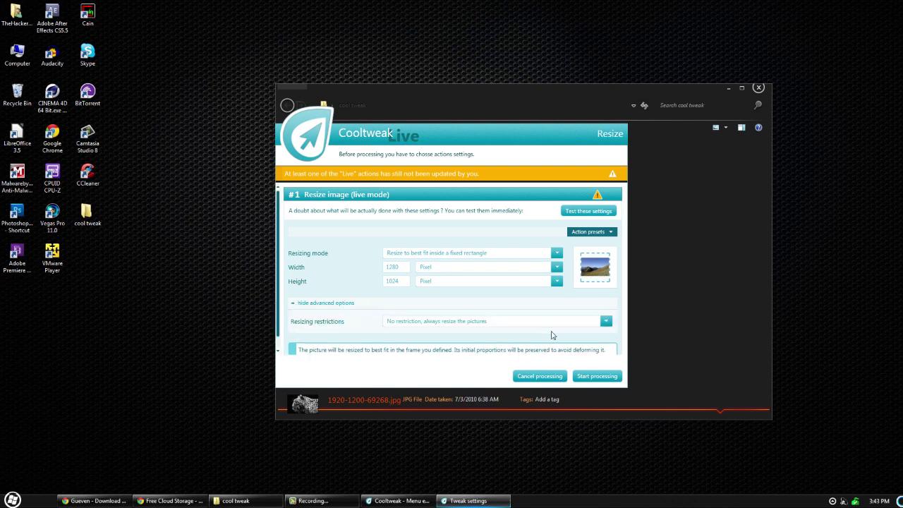
pyautogui.click(605, 323)
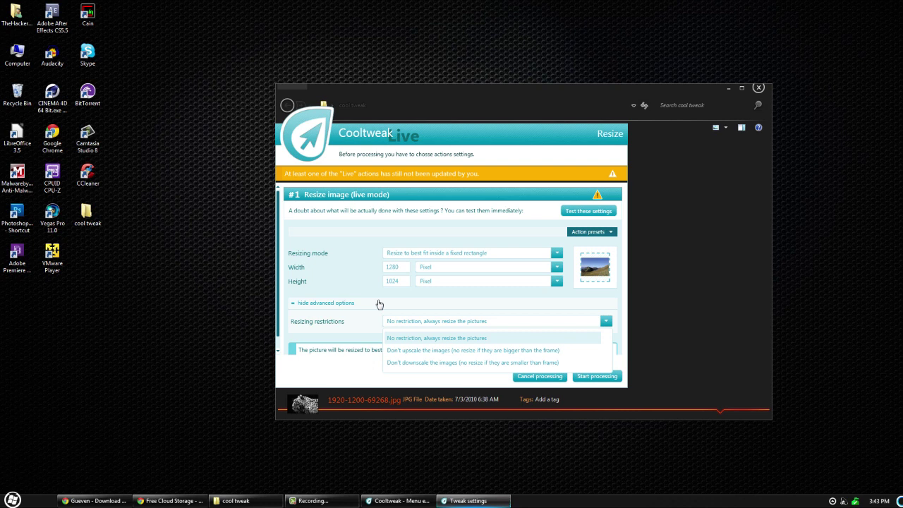
pyautogui.click(355, 290)
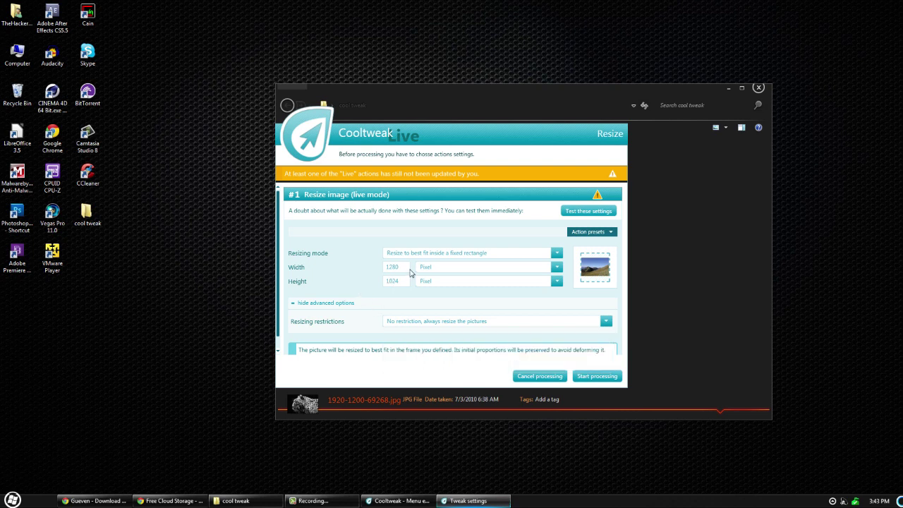
# Set the resize width and height to 900 pixels, process the picture, and close the output folder window.
pyautogui.moveTo(403, 267); pyautogui.dragTo(372, 267)
pyautogui.write('800')
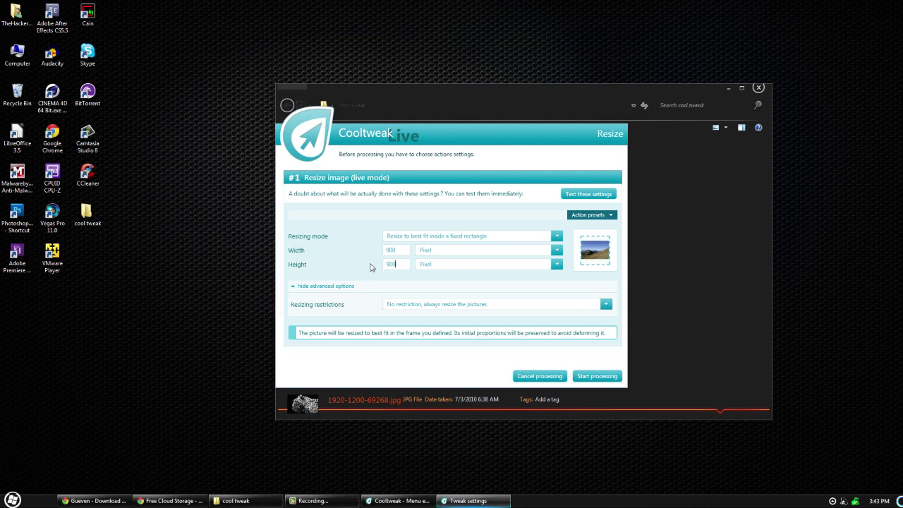
pyautogui.click(593, 379)
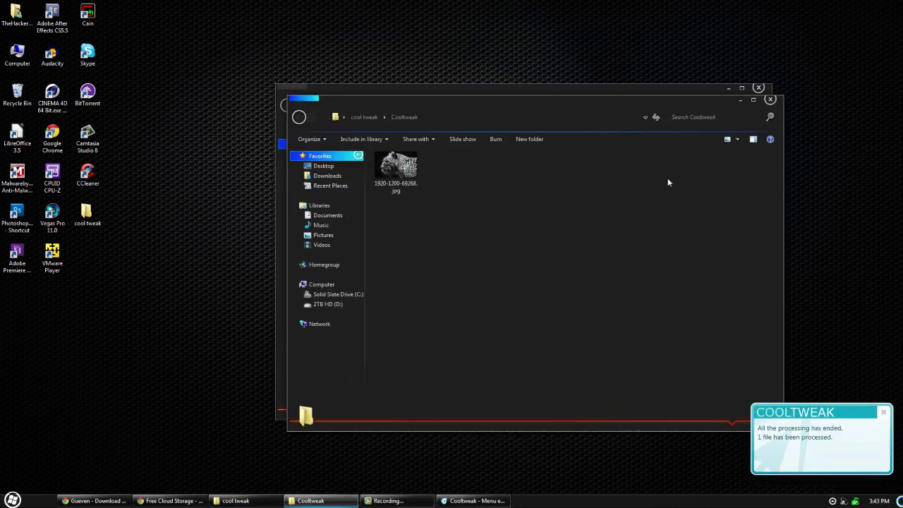
pyautogui.click(769, 98)
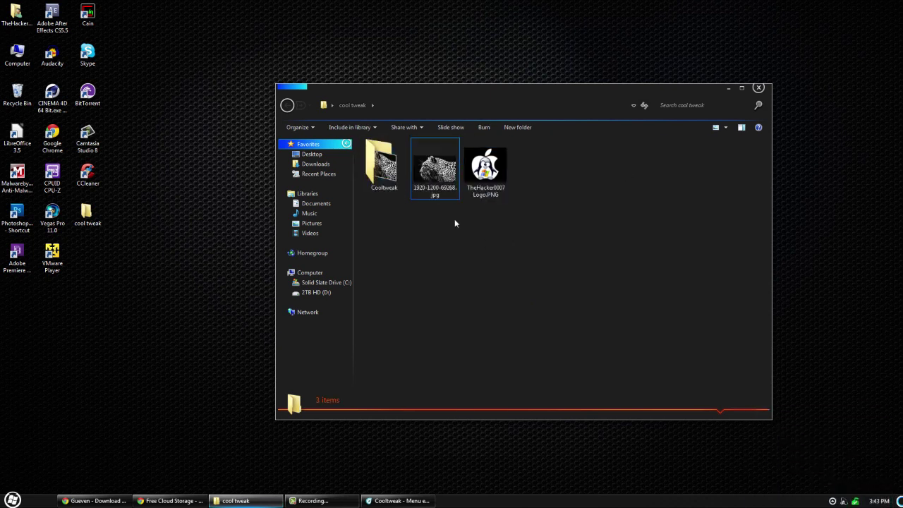
# View the resized leopard picture in the Cooltweak output folder and close the viewer.
pyautogui.doubleClick(379, 185)
pyautogui.doubleClick(383, 171)
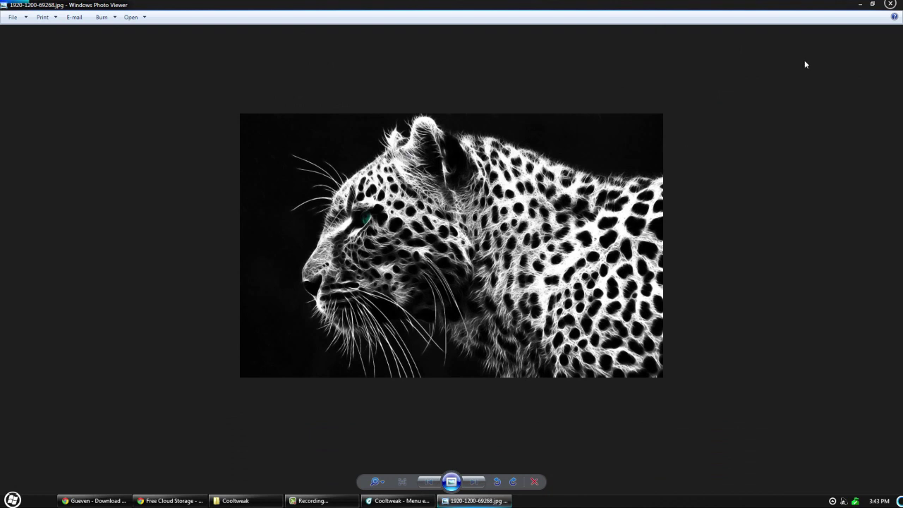
pyautogui.click(890, 4)
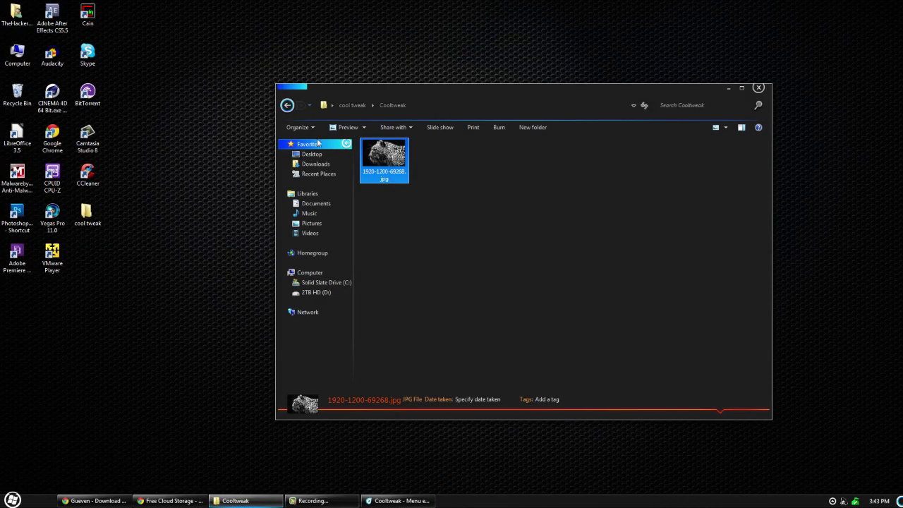
# Return to the cool tweak folder and delete the Cooltweak output folder.
pyautogui.press('BackSpace')
pyautogui.press('Delete')
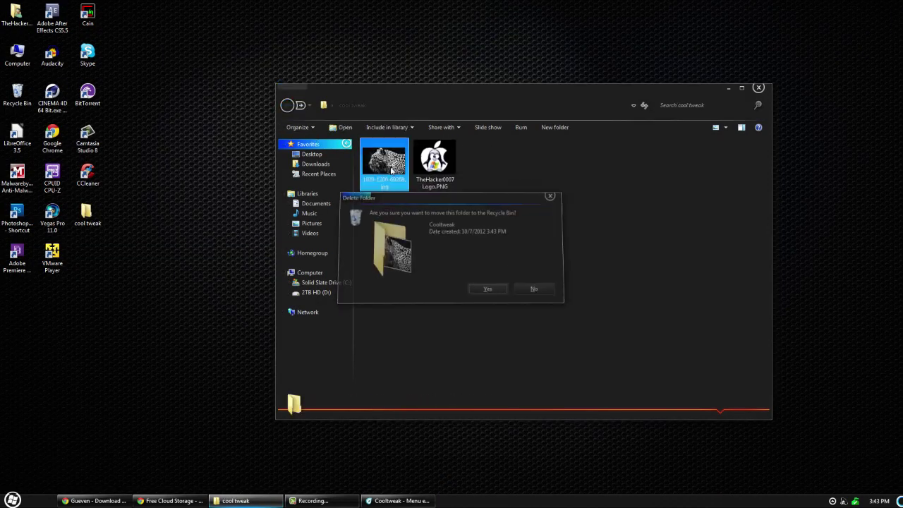
pyautogui.press('Return')
# Start CoolTweak's Add a watermark action on 1920-1200-69268.jpg and set the watermark's type to Display custom picture.
pyautogui.rightClick(391, 169)
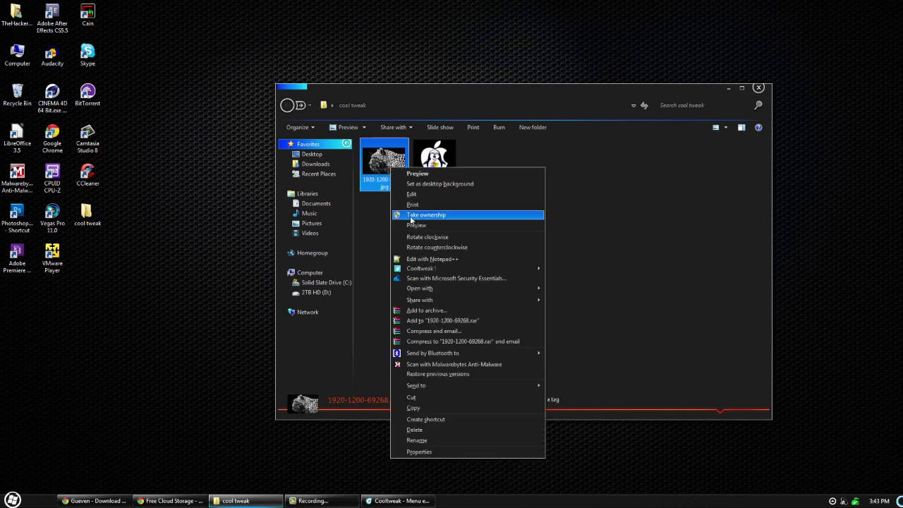
pyautogui.moveTo(453, 270)
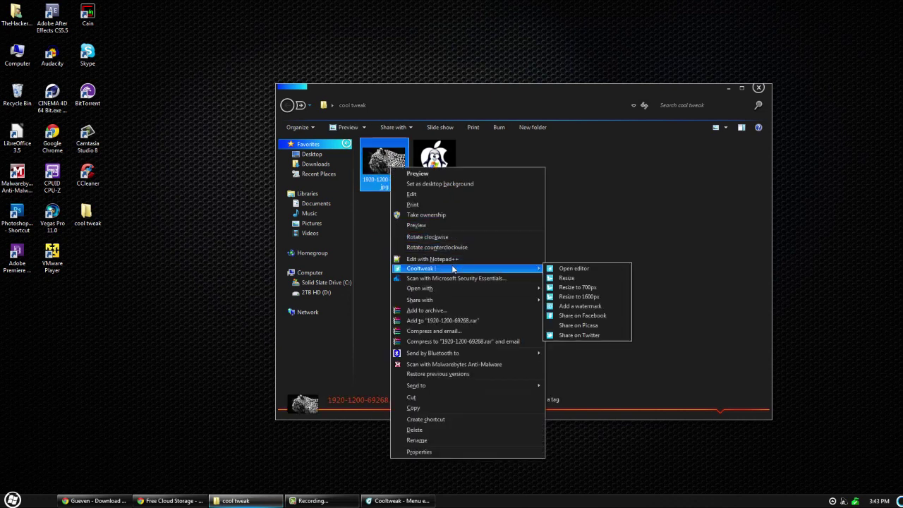
pyautogui.click(591, 307)
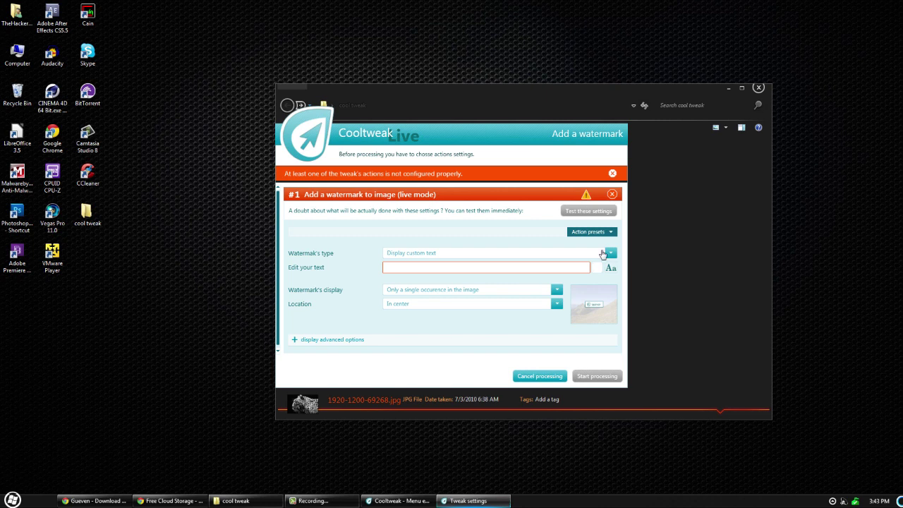
pyautogui.click(475, 252)
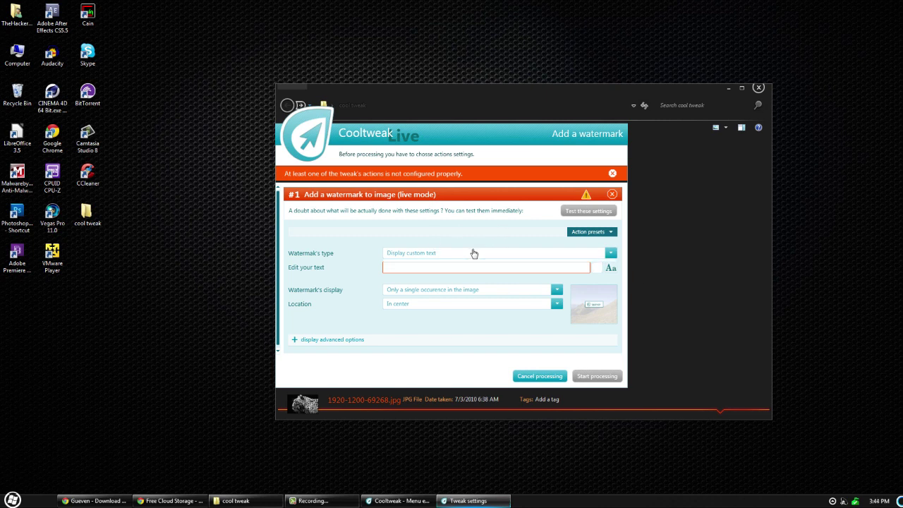
pyautogui.click(442, 254)
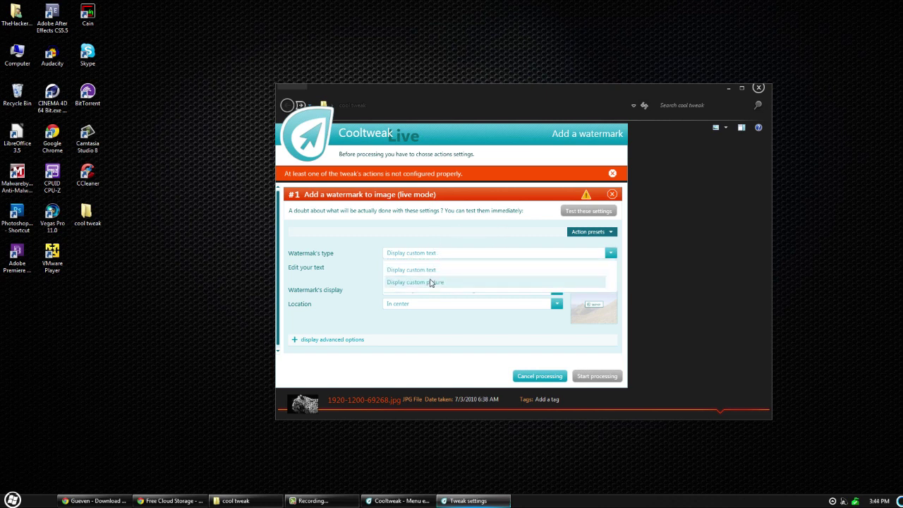
pyautogui.click(429, 283)
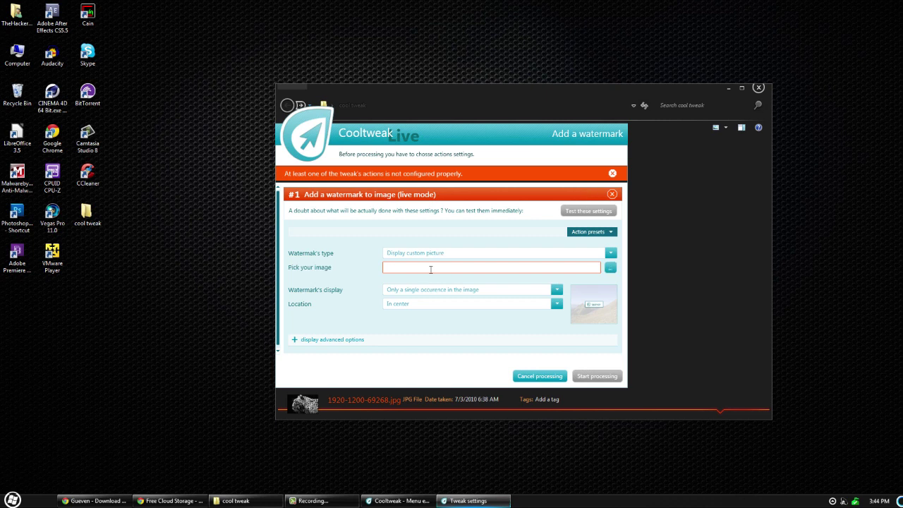
# Choose TheHacker0007 Logo.PNG from the desktop's cool tweak folder as the watermark image.
pyautogui.click(611, 267)
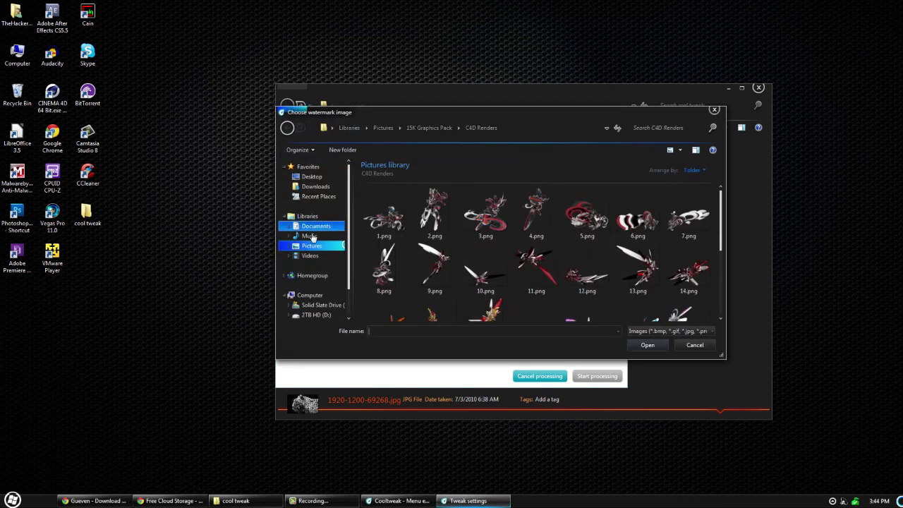
pyautogui.click(322, 179)
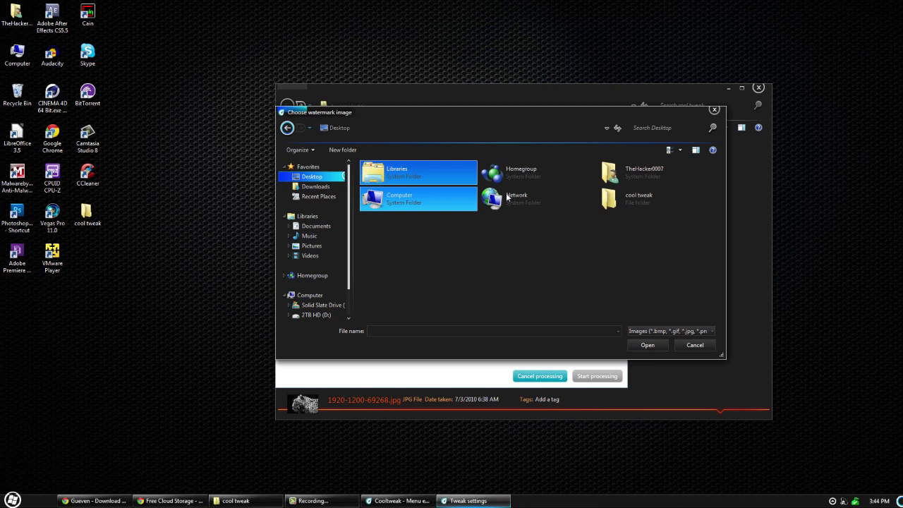
pyautogui.click(650, 202)
pyautogui.doubleClick(650, 201)
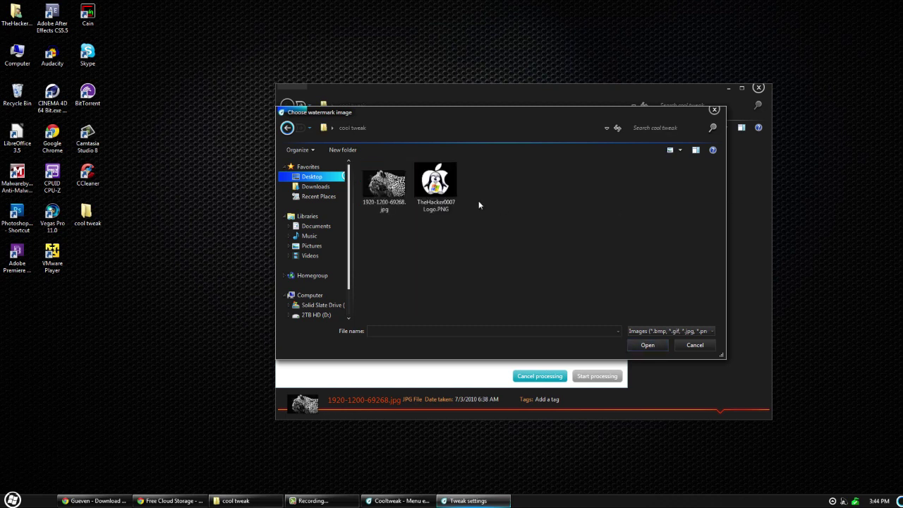
pyautogui.click(443, 192)
pyautogui.click(648, 345)
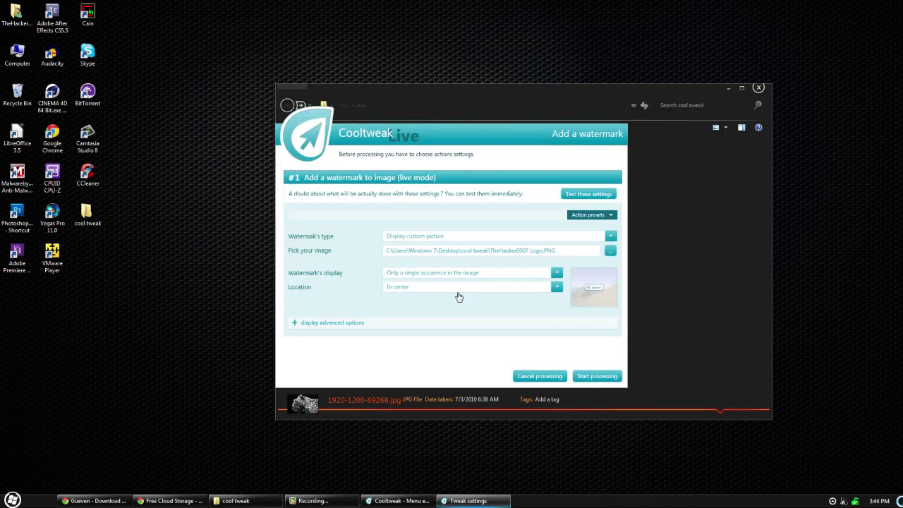
# Review the watermark location choices, keep In center, and process the picture.
pyautogui.click(425, 286)
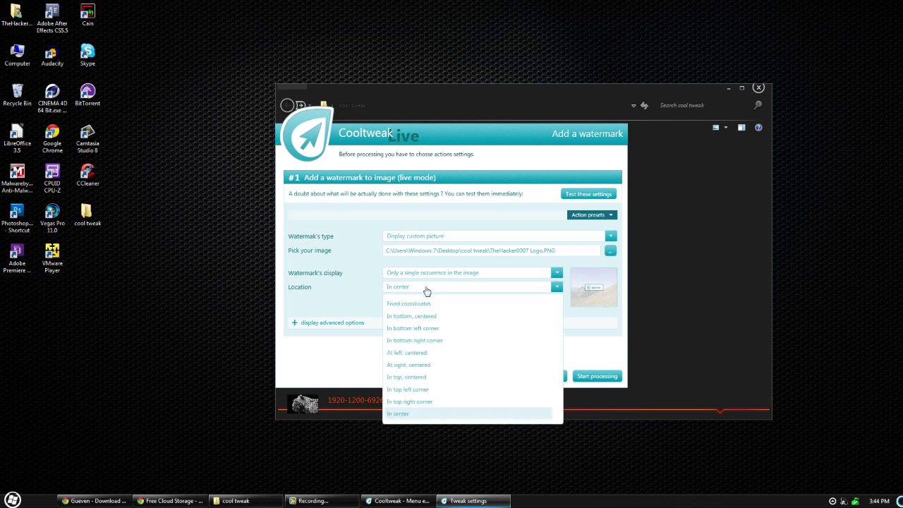
pyautogui.click(361, 312)
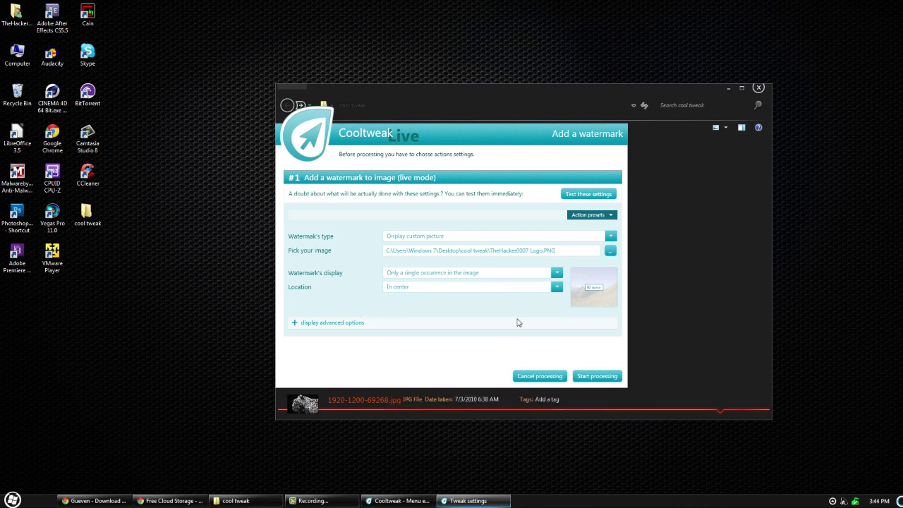
pyautogui.click(588, 376)
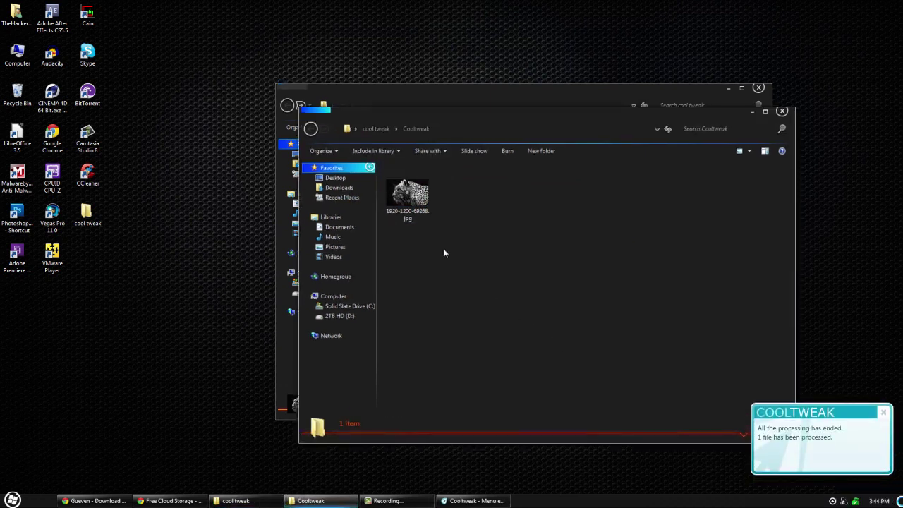
# View the watermarked leopard picture in the output folder, and close the viewer and the output folder window.
pyautogui.doubleClick(409, 197)
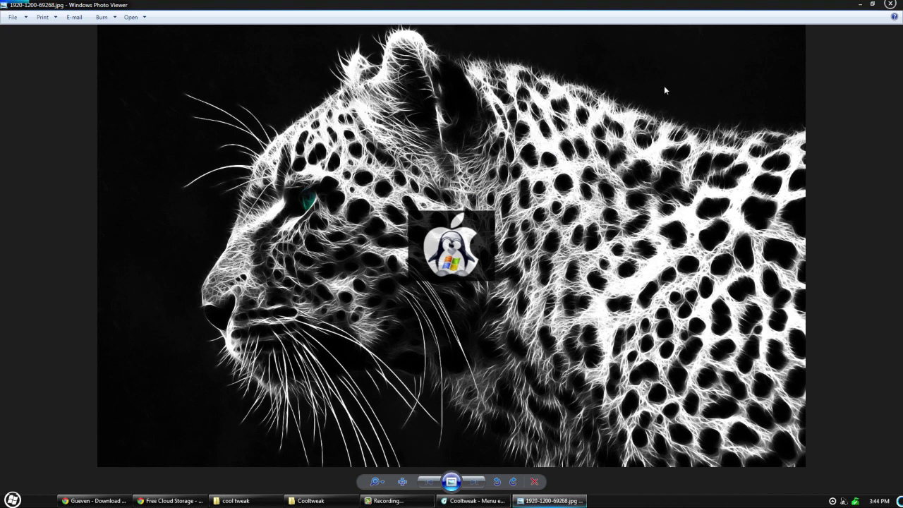
pyautogui.click(890, 4)
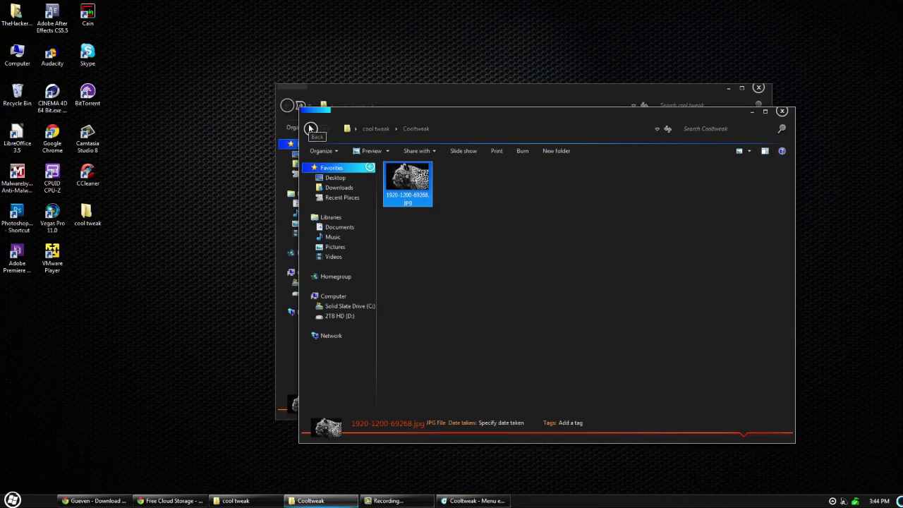
pyautogui.click(782, 111)
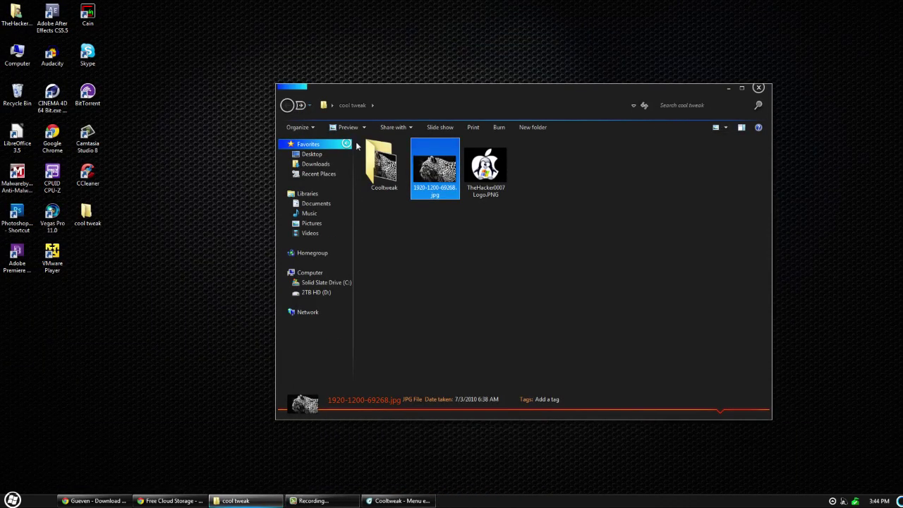
# Delete the Cooltweak output folder containing the watermarked picture and minimize the cool tweak folder window.
pyautogui.click(379, 160)
pyautogui.press('Delete')
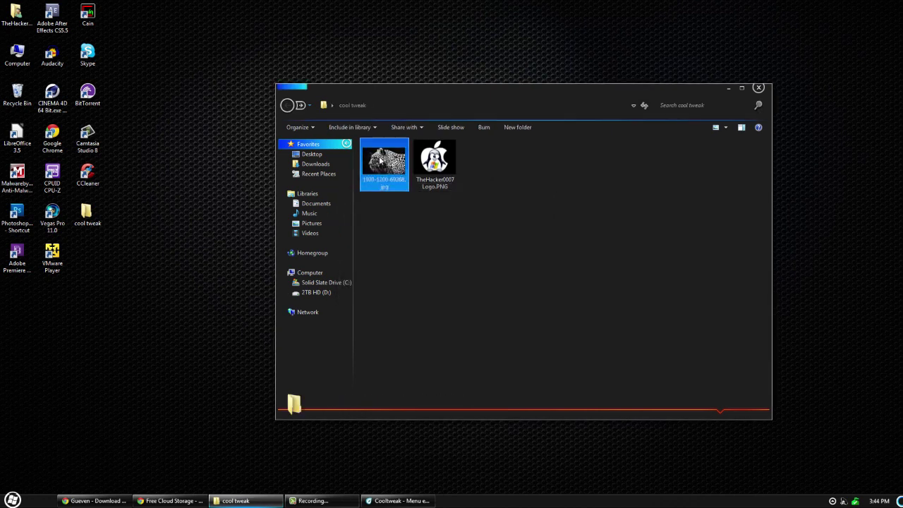
pyautogui.click(728, 89)
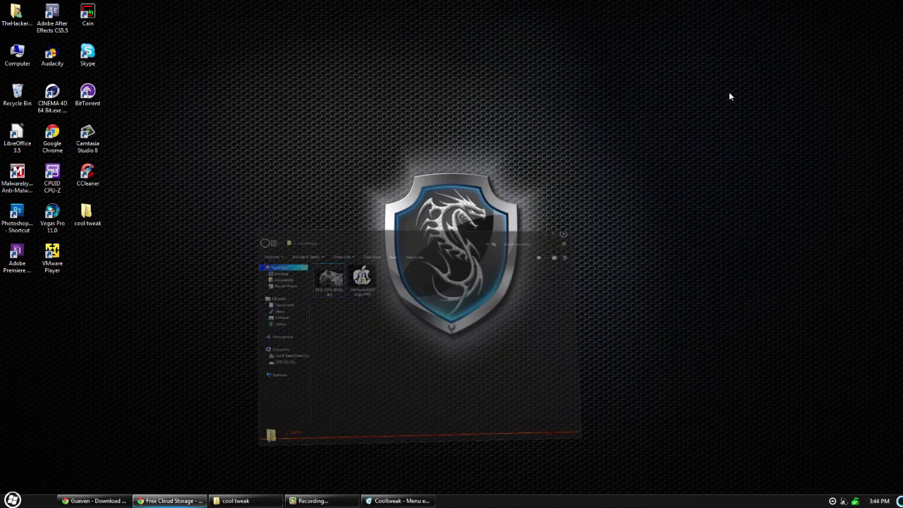
# Switch to the Cooltweak Menu editor, maximize it, and examine the settings of the Resize to 700px menu item.
pyautogui.click(368, 501)
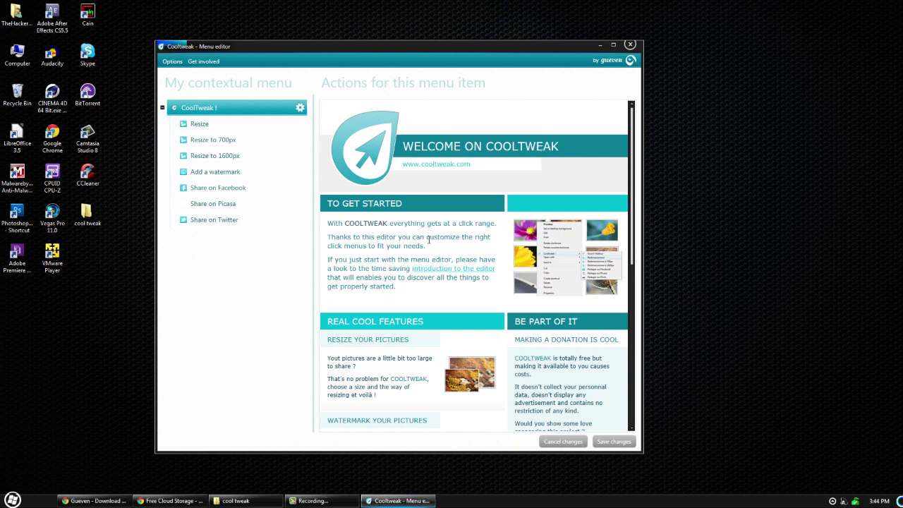
pyautogui.click(615, 46)
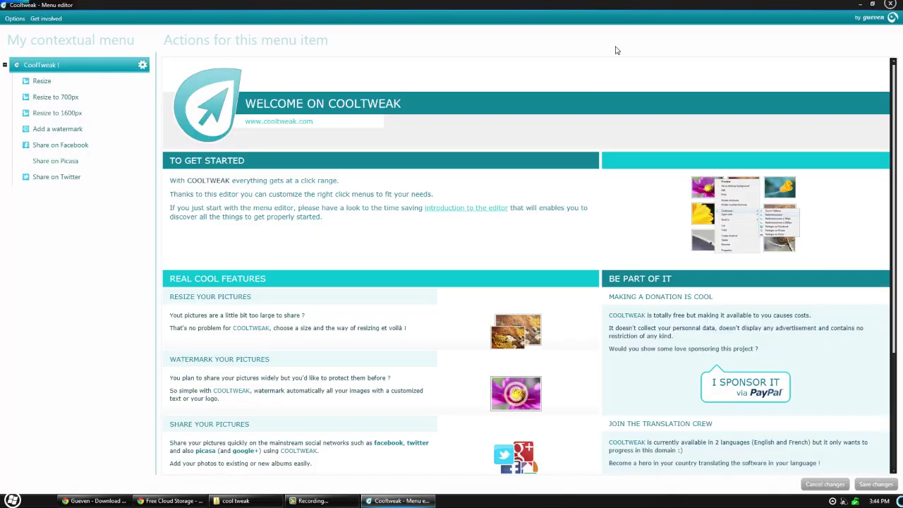
pyautogui.click(70, 98)
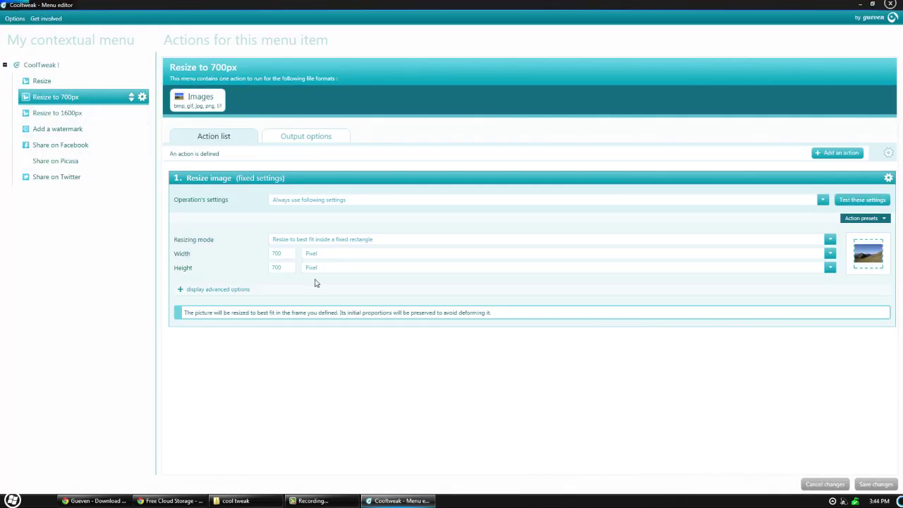
# Rename the Resize to 1600px menu item as Resize to 1000px.
pyautogui.click(68, 120)
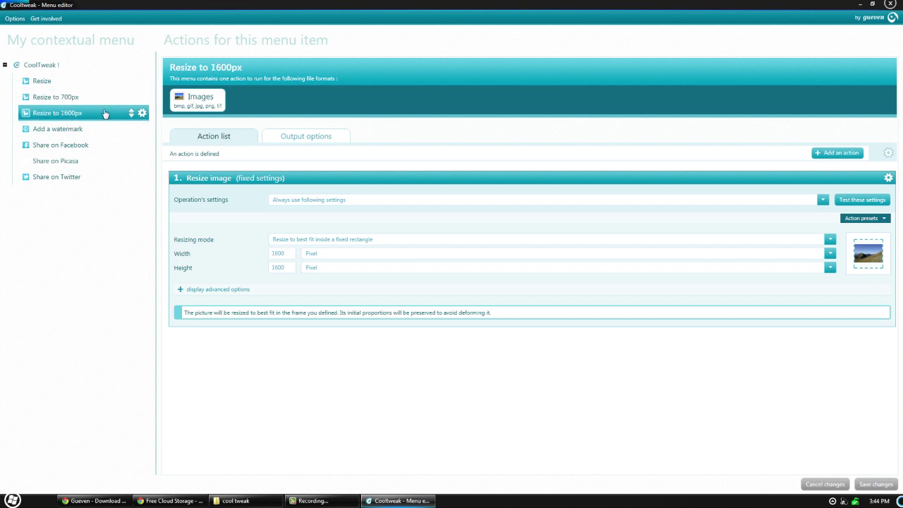
pyautogui.click(141, 115)
pyautogui.click(166, 117)
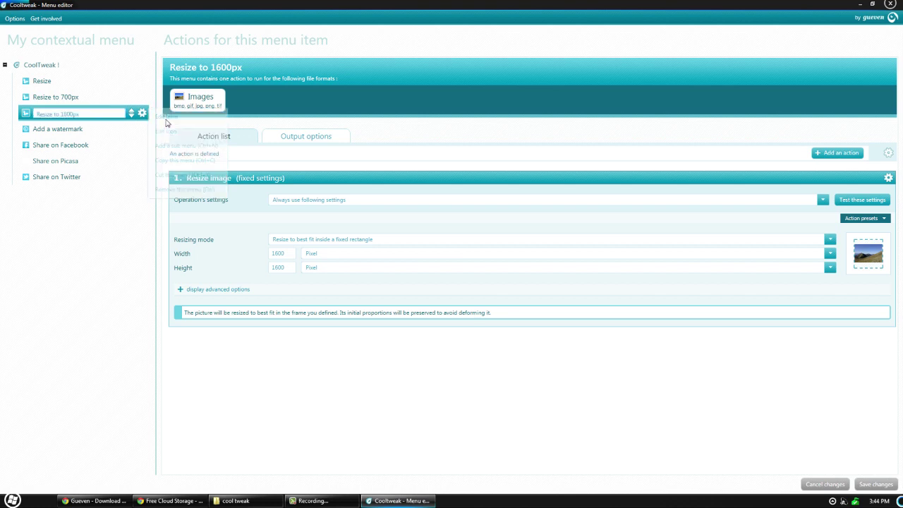
pyautogui.moveTo(61, 114); pyautogui.dragTo(76, 113)
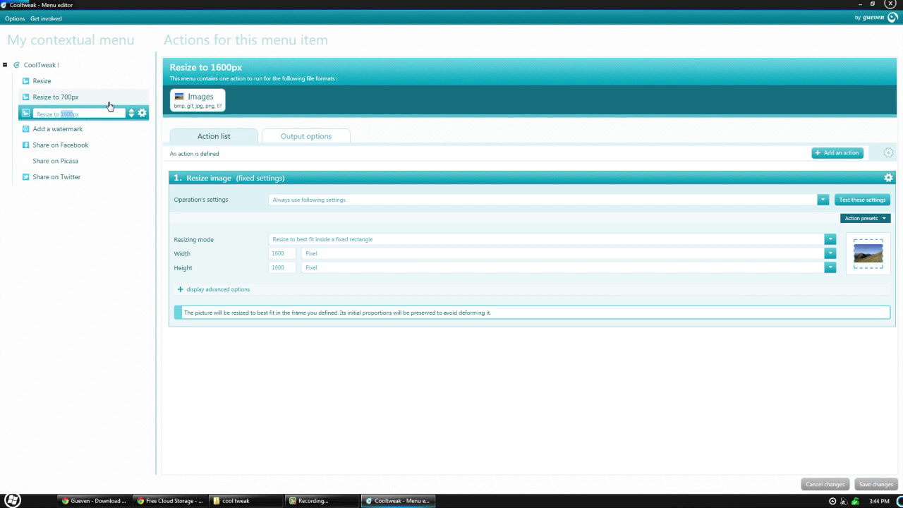
pyautogui.write('1')
pyautogui.press('Return')
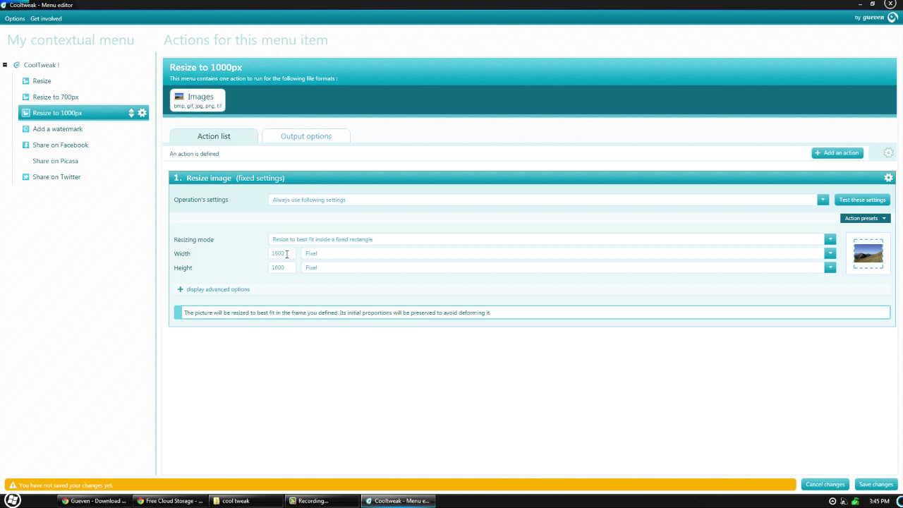
# Set the renamed item's resize width and height to 1000 pixels, save the changes, and minimize the editor.
pyautogui.moveTo(286, 254); pyautogui.dragTo(273, 260)
pyautogui.write('10')
pyautogui.click(876, 485)
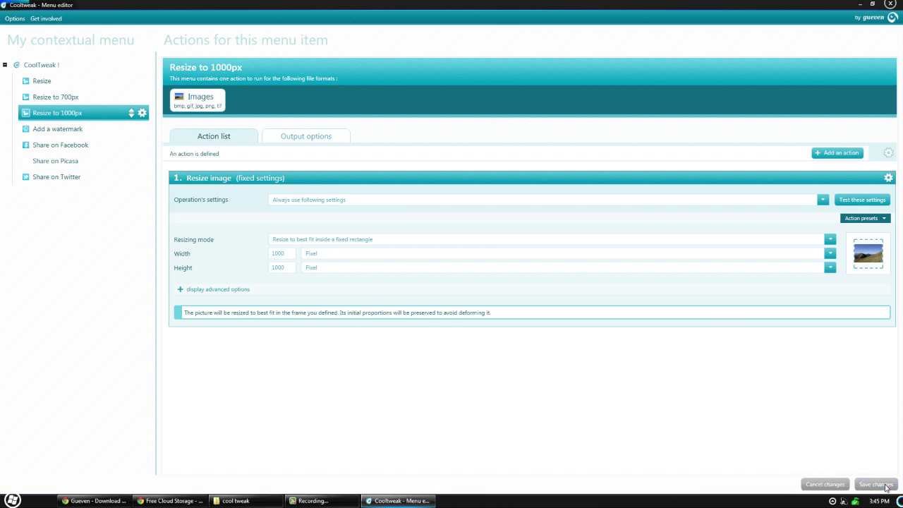
pyautogui.click(860, 5)
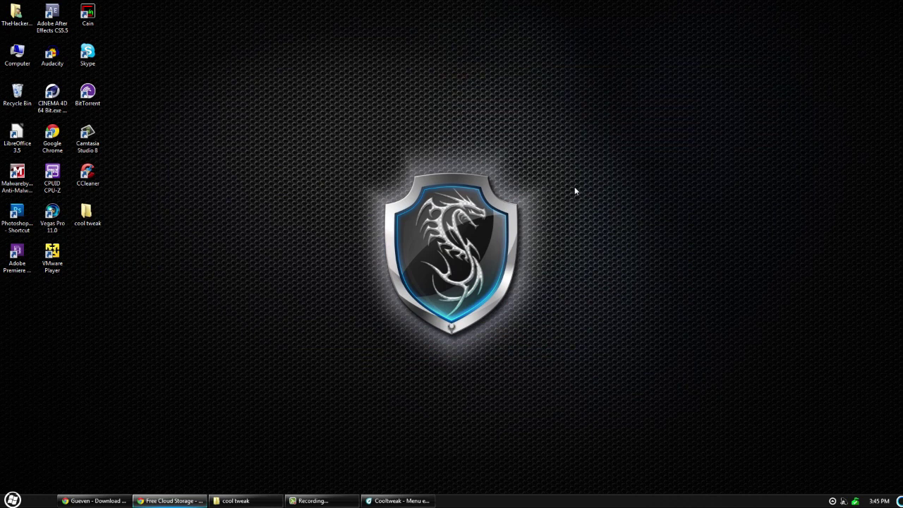
# Run CoolTweak's Resize to 1000px action on 1920-1200-69268.jpg in the cool tweak folder.
pyautogui.click(247, 500)
pyautogui.rightClick(395, 177)
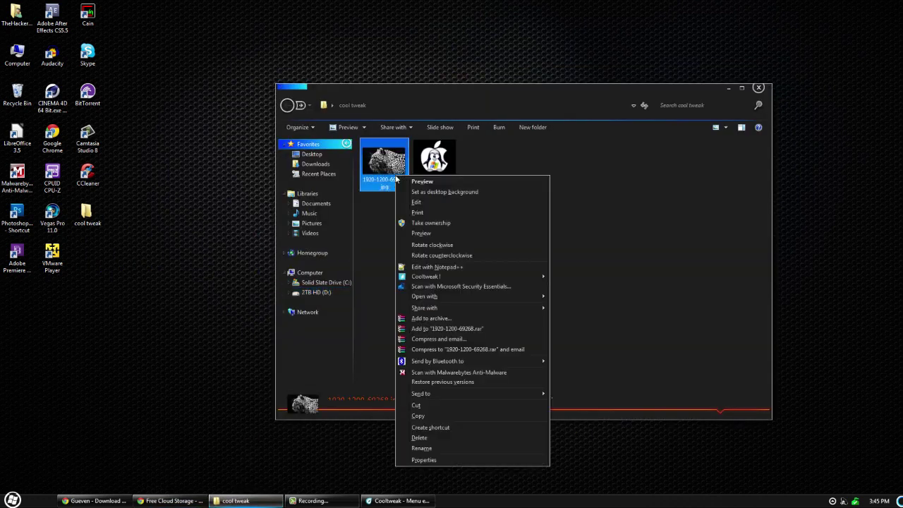
pyautogui.moveTo(441, 277)
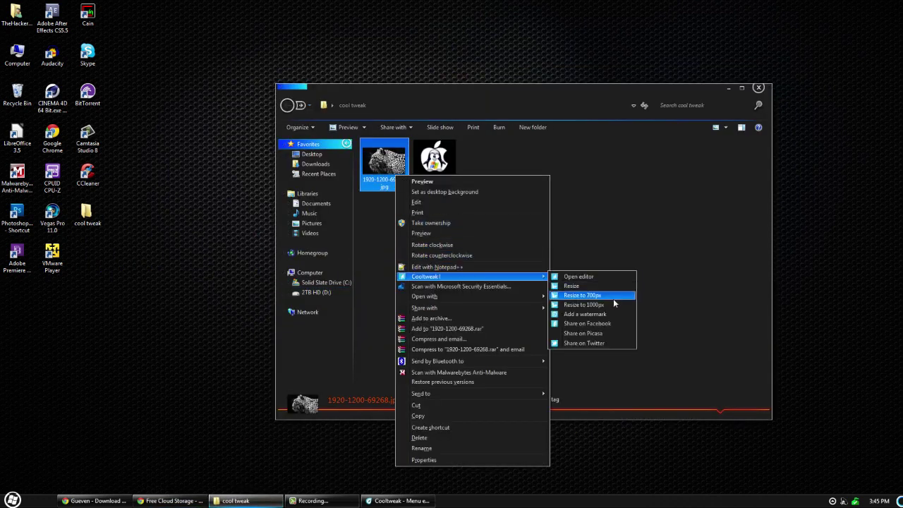
pyautogui.click(580, 306)
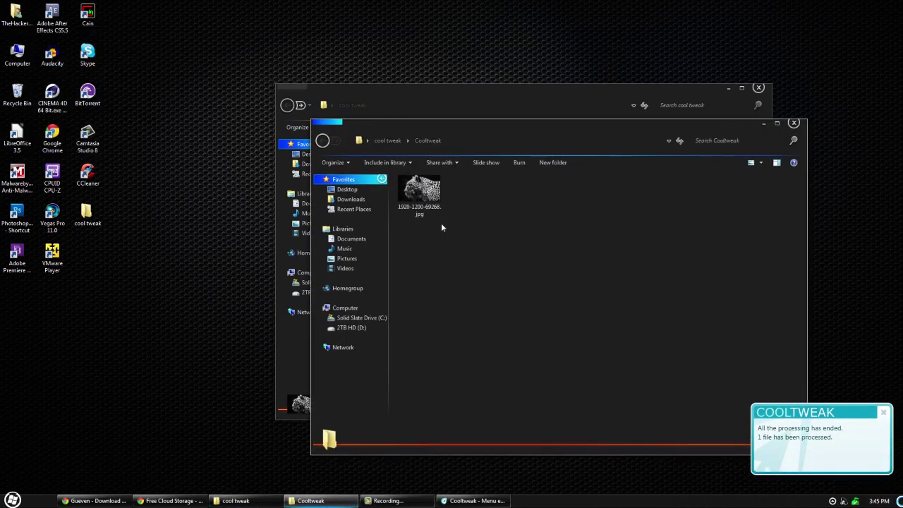
# View the picture resized to 1000 pixels, and close the viewer and the output folder window.
pyautogui.doubleClick(432, 212)
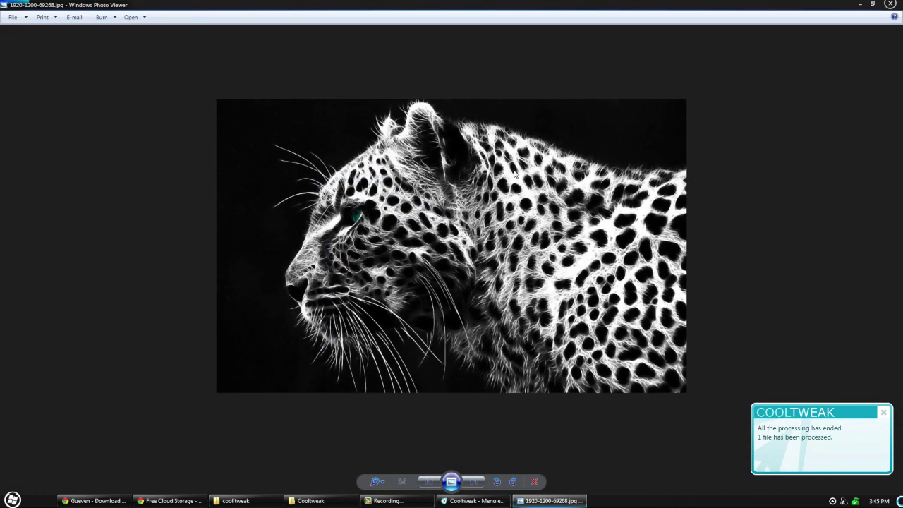
pyautogui.click(889, 4)
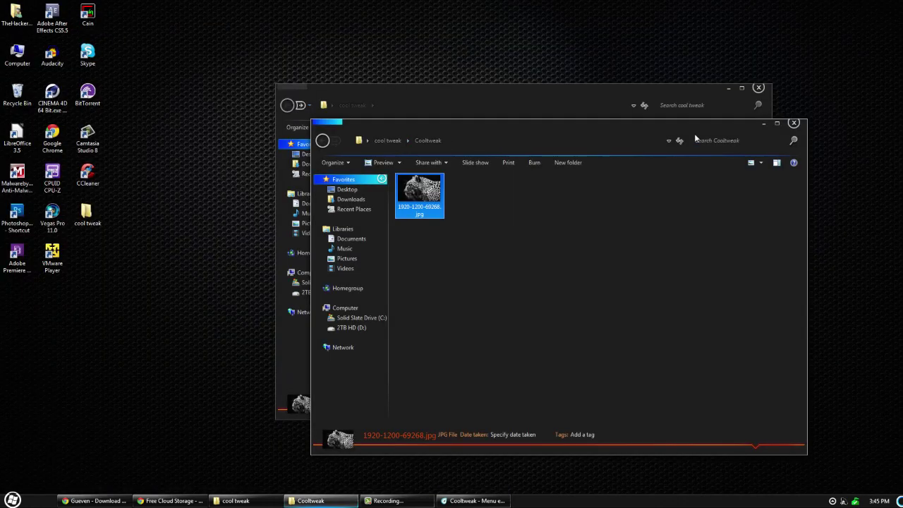
pyautogui.click(794, 123)
# Delete the Cooltweak output folder produced by the 1000px resize.
pyautogui.click(387, 184)
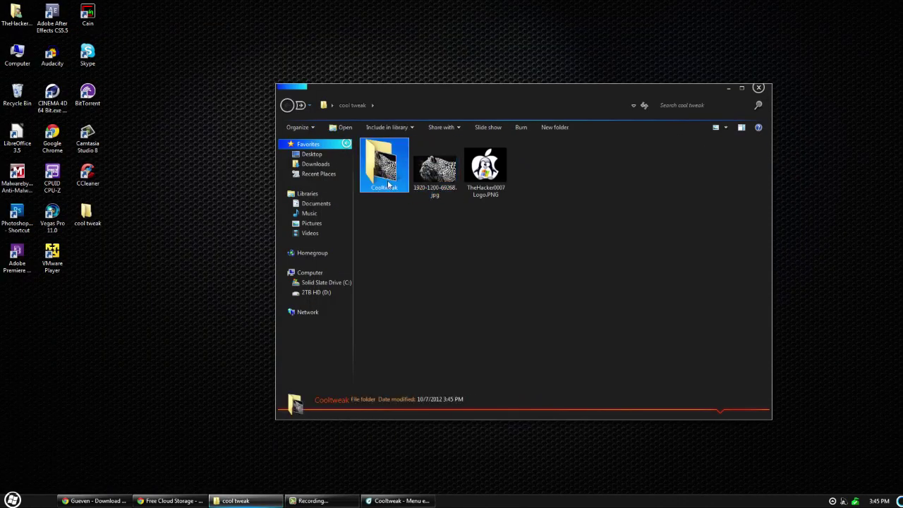
pyautogui.press('Delete')
pyautogui.press('Return')
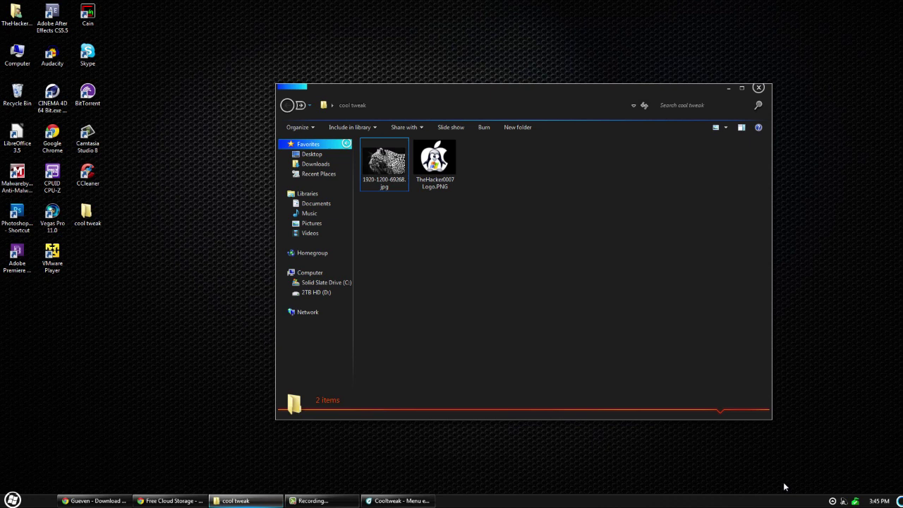
pyautogui.click(831, 502)
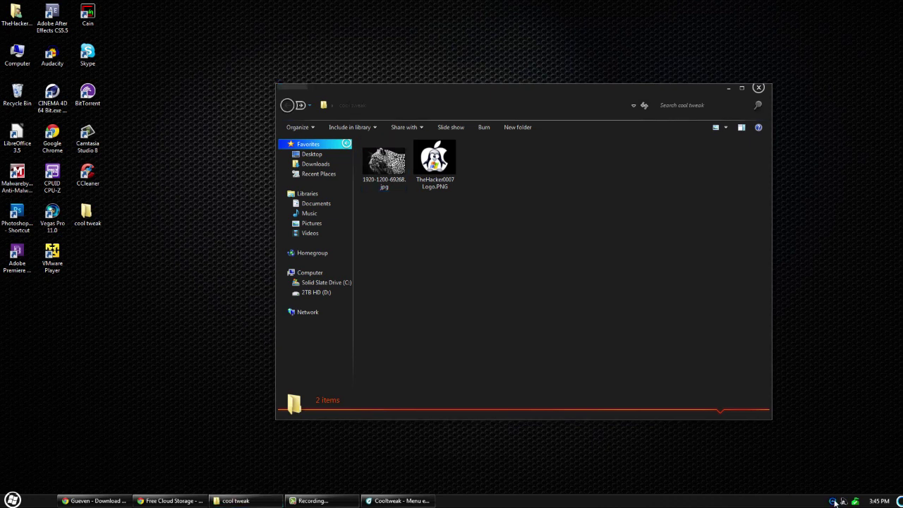
# Reopen the Menu editor and set the Add a watermark item's operation settings to Always use following settings.
pyautogui.click(606, 460)
pyautogui.click(381, 500)
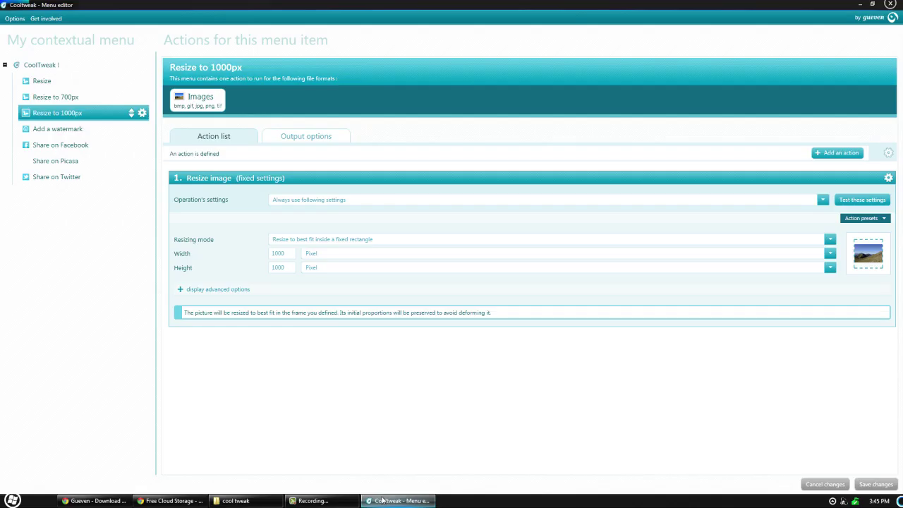
pyautogui.click(71, 131)
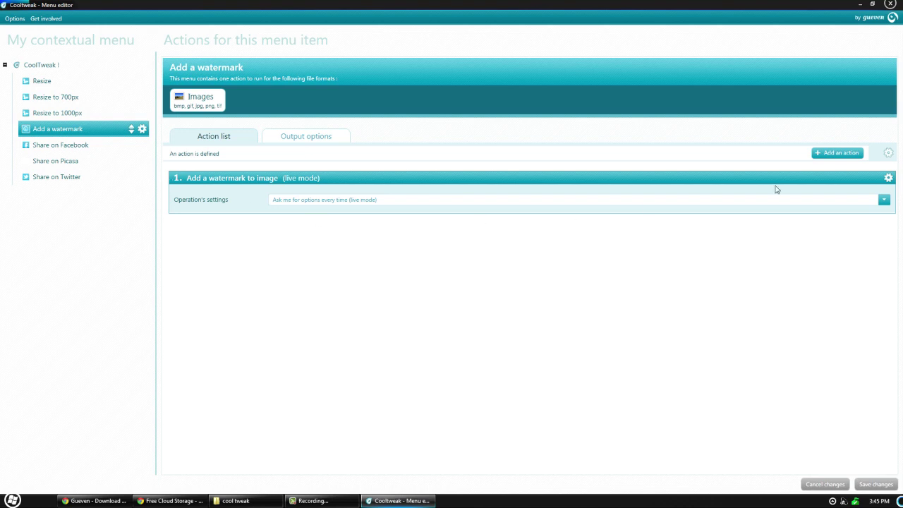
pyautogui.click(884, 202)
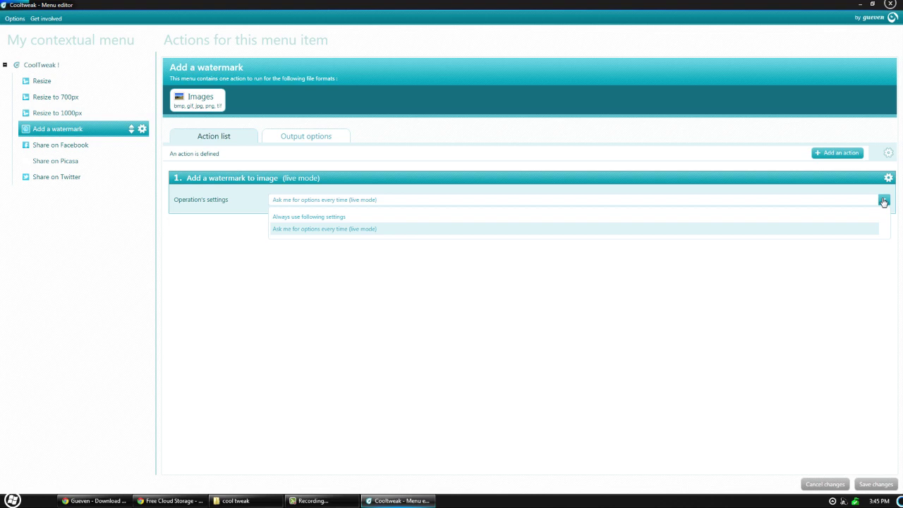
pyautogui.click(329, 219)
# Set the watermark to the custom picture TheHacker0007 Logo.PNG, save the changes, and minimize the editor.
pyautogui.click(271, 276)
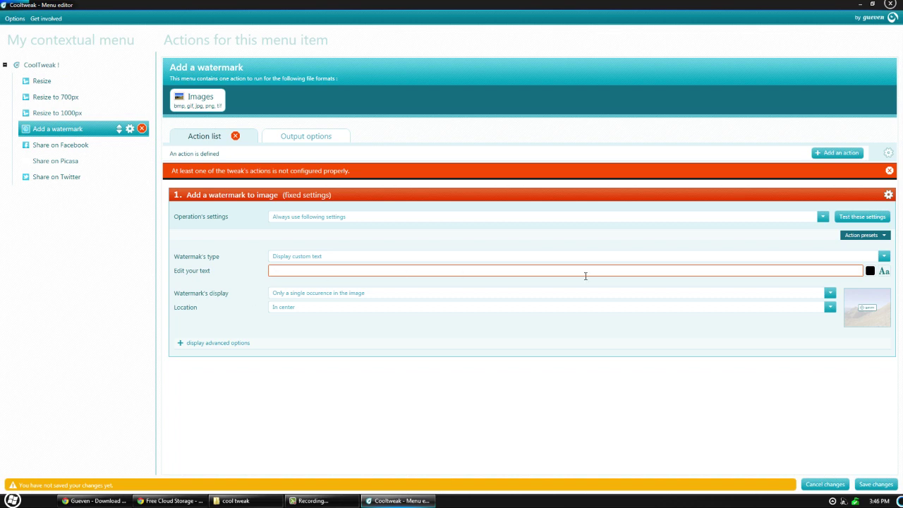
pyautogui.click(883, 256)
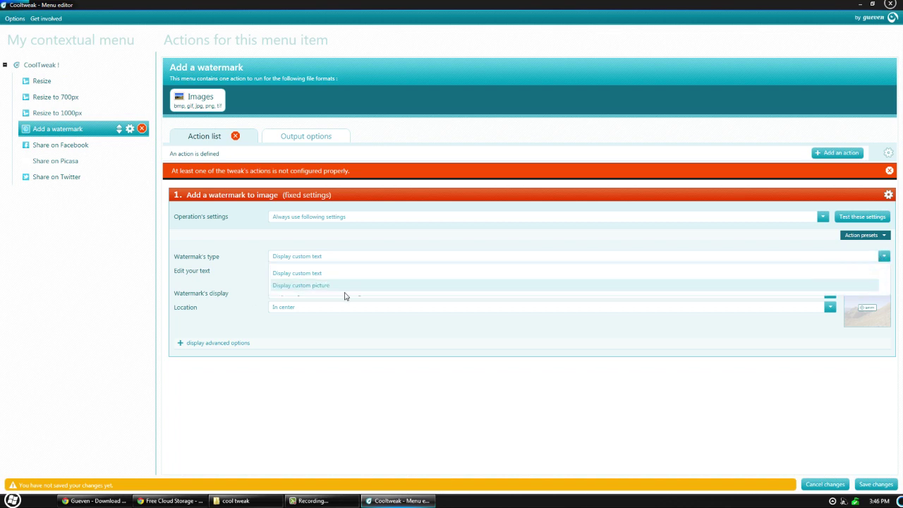
pyautogui.click(312, 286)
pyautogui.click(887, 275)
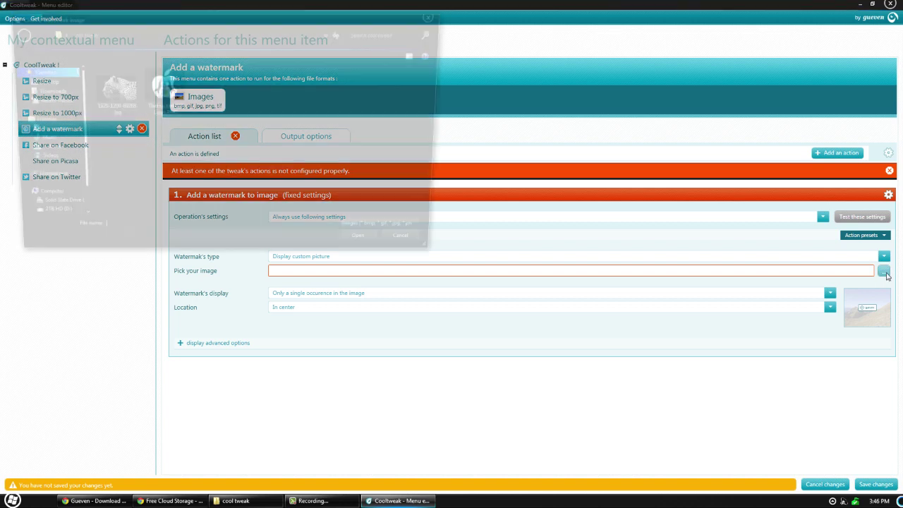
pyautogui.click(181, 101)
pyautogui.click(371, 249)
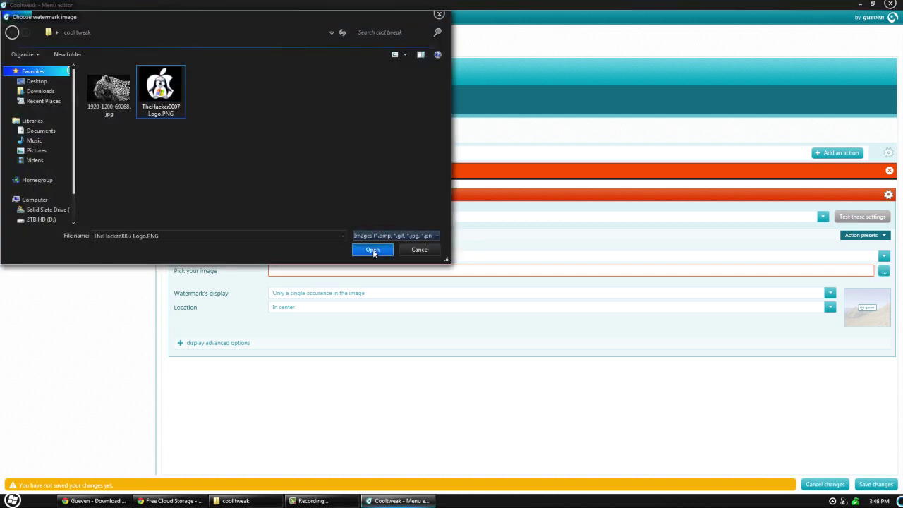
pyautogui.click(316, 293)
pyautogui.click(317, 295)
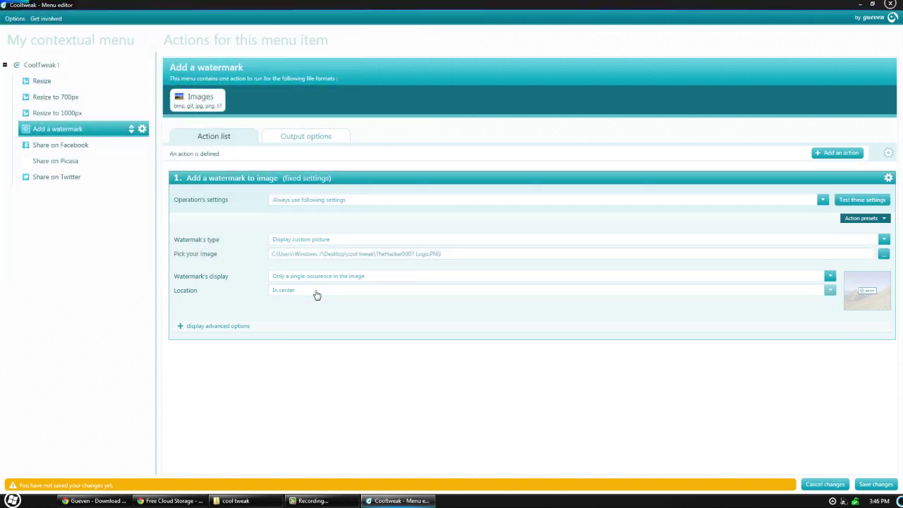
pyautogui.click(875, 484)
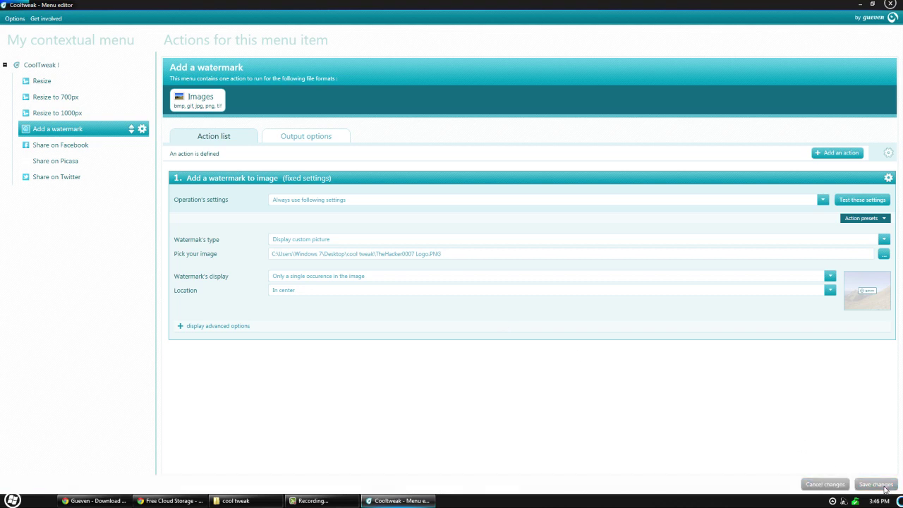
pyautogui.click(861, 5)
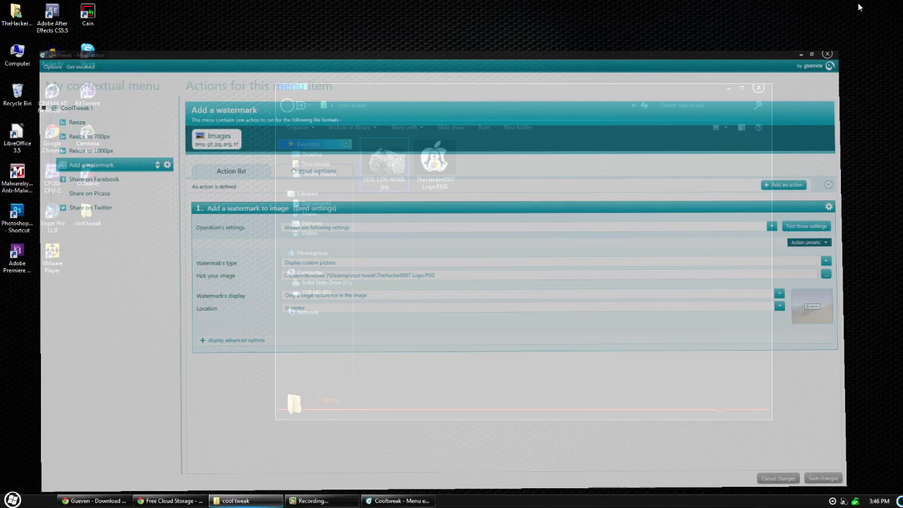
# Run CoolTweak's Add a watermark action on 1920-1200-69268.jpg in the cool tweak folder.
pyautogui.click(399, 183)
pyautogui.rightClick(399, 182)
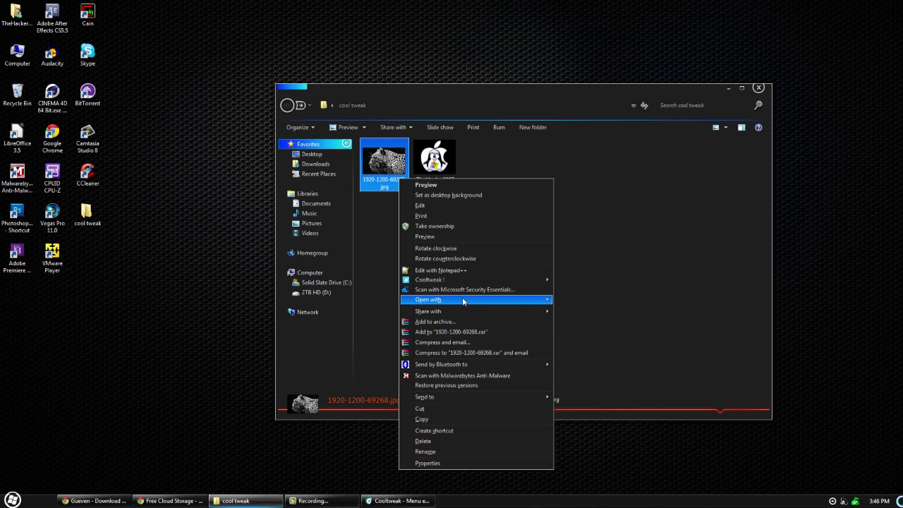
pyautogui.moveTo(487, 279)
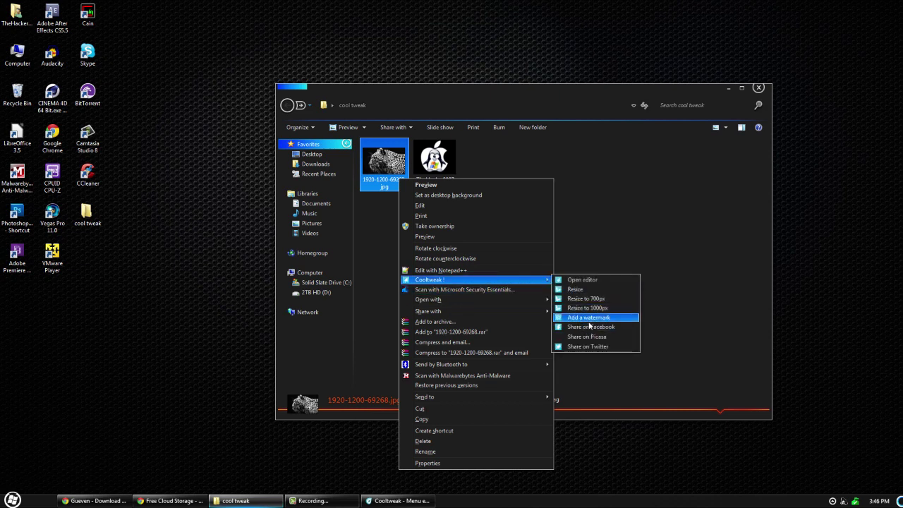
pyautogui.click(589, 319)
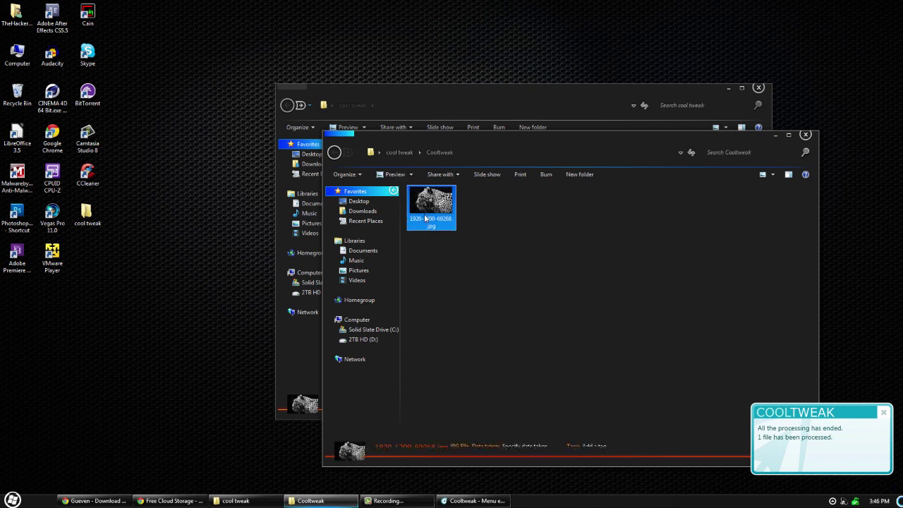
# View the watermarked picture, close the viewer and the output folder window, and minimize the cool tweak folder.
pyautogui.doubleClick(426, 218)
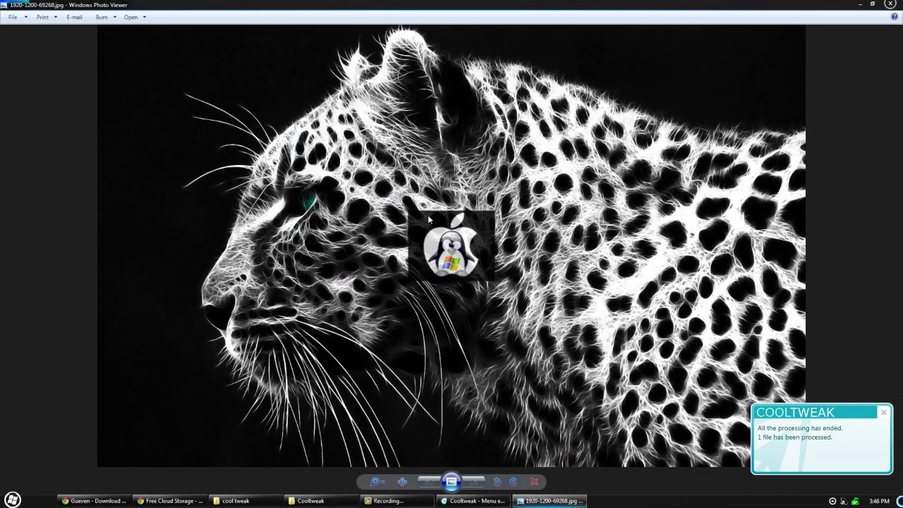
pyautogui.click(895, 5)
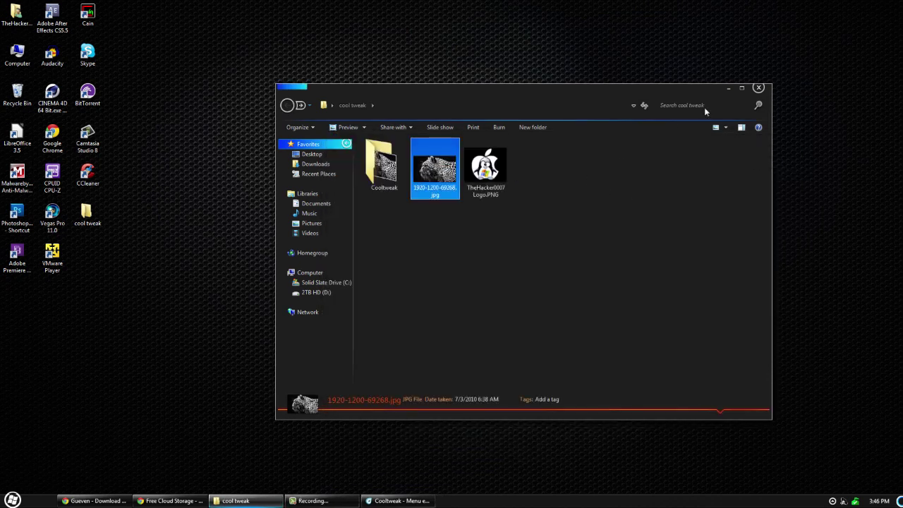
pyautogui.click(729, 89)
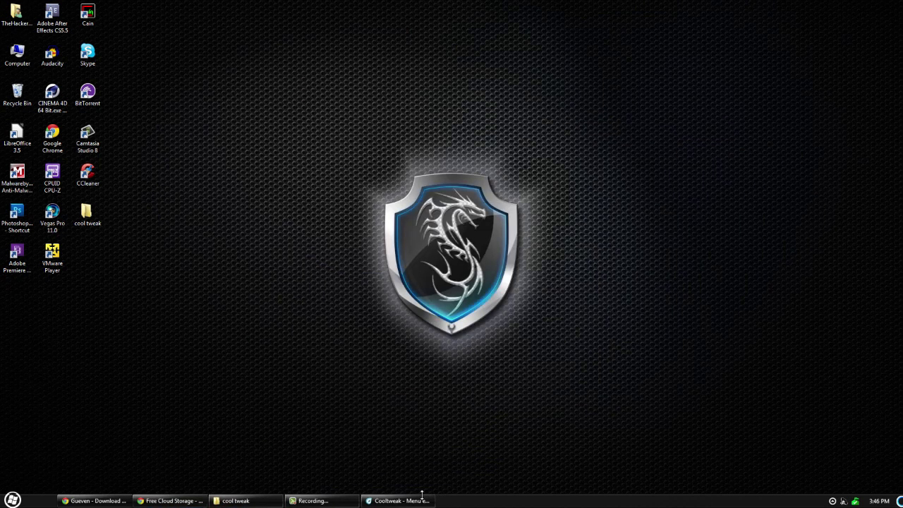
# Restore the Menu editor and start adding a sub menu to the top-level CoolTweak menu.
pyautogui.click(422, 503)
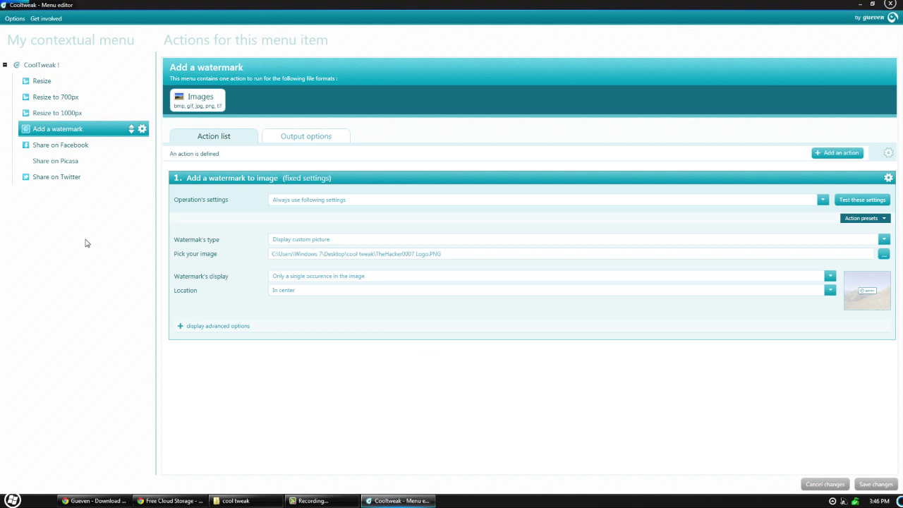
pyautogui.click(143, 65)
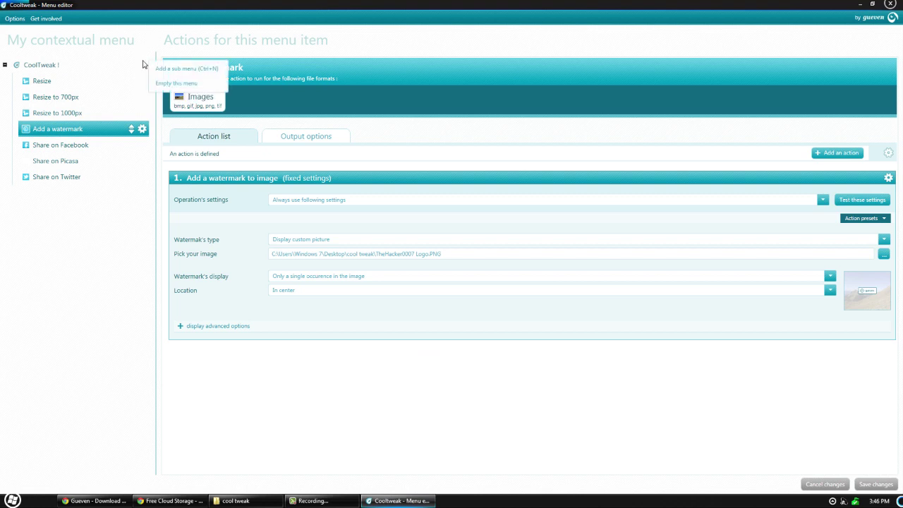
pyautogui.click(93, 233)
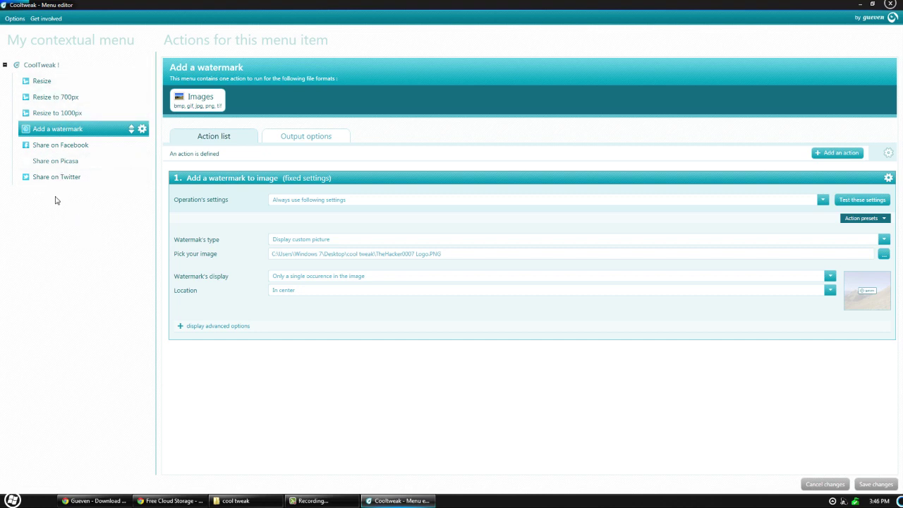
pyautogui.click(143, 68)
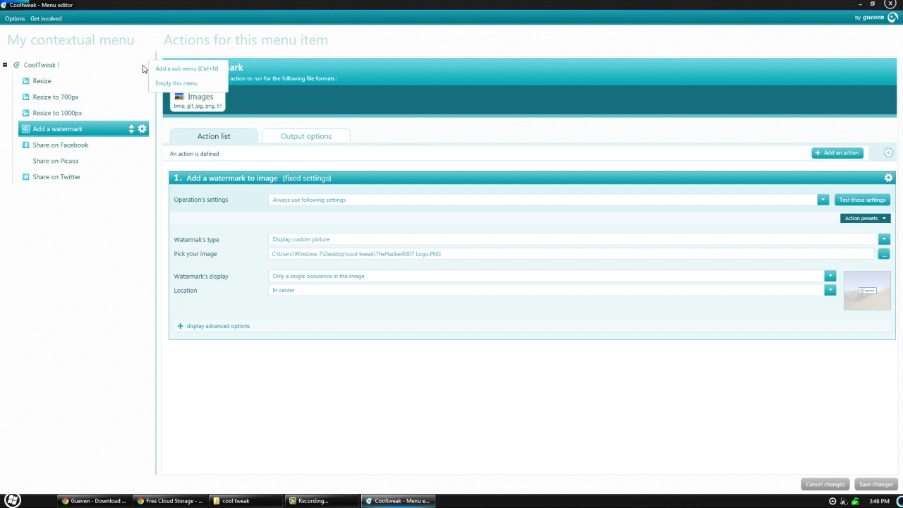
pyautogui.click(104, 275)
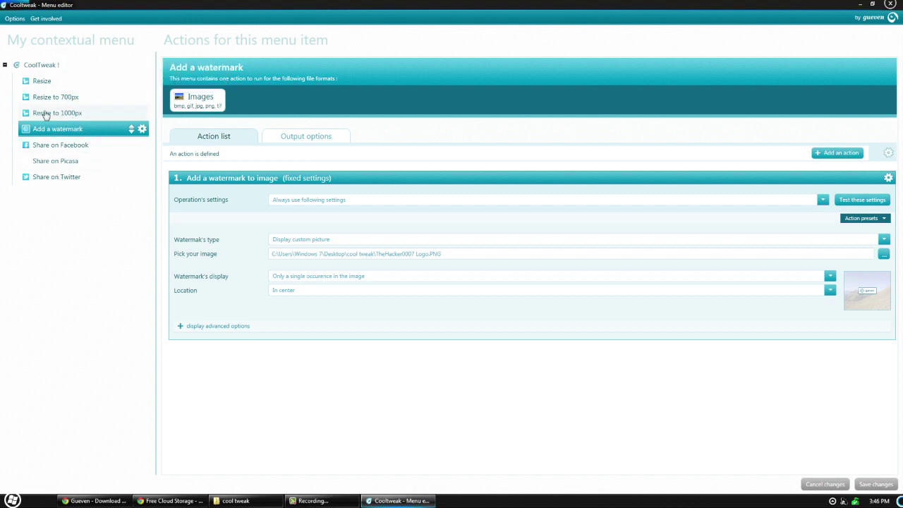
pyautogui.click(144, 69)
pyautogui.click(158, 69)
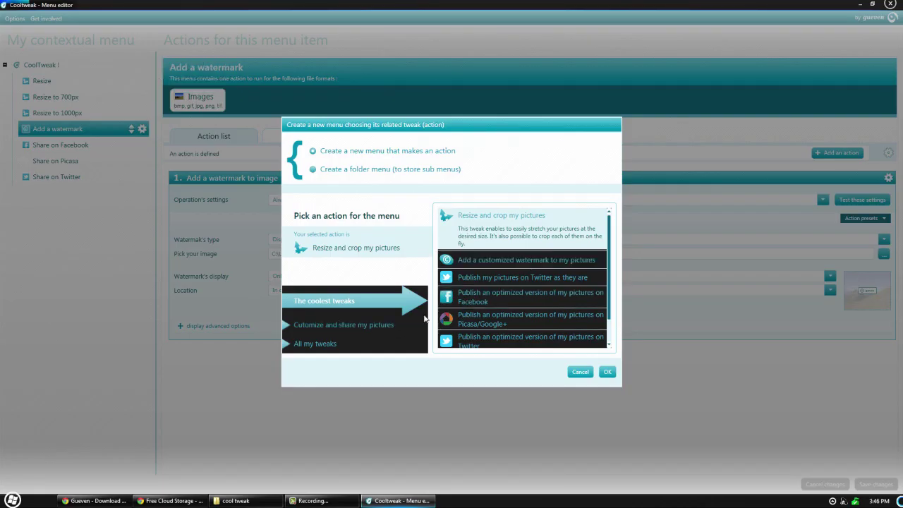
# Browse the tweak categories and create the new menu with the action Publish an optimized version of my pictures on Facebook.
pyautogui.click(332, 346)
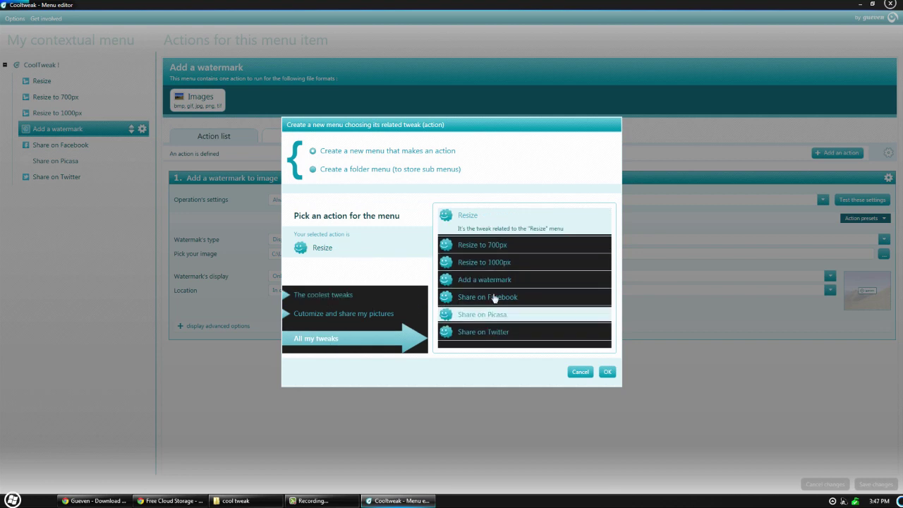
pyautogui.click(347, 313)
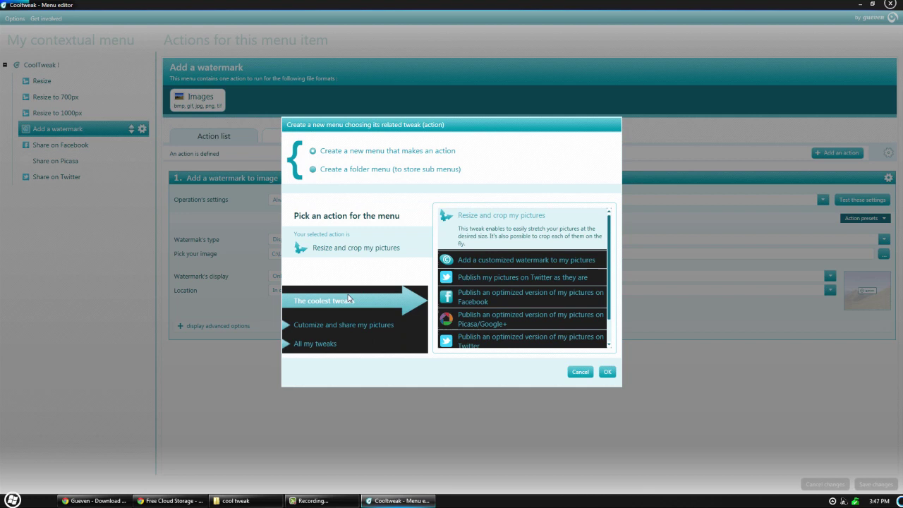
pyautogui.scroll(-2, 600, 285)
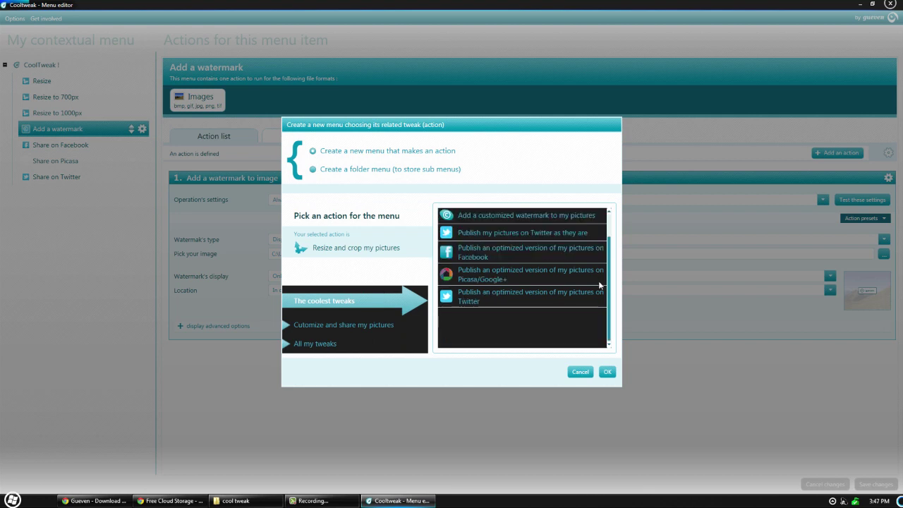
pyautogui.scroll(2, 600, 285)
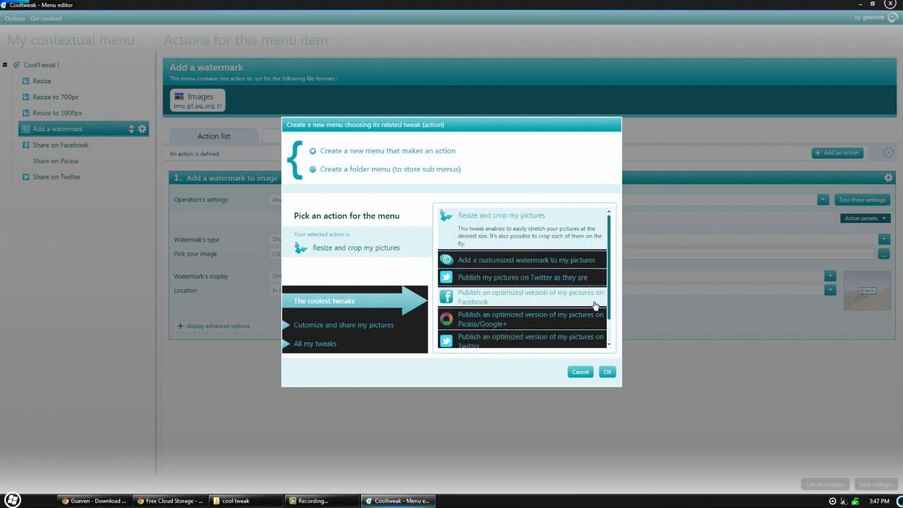
pyautogui.click(522, 302)
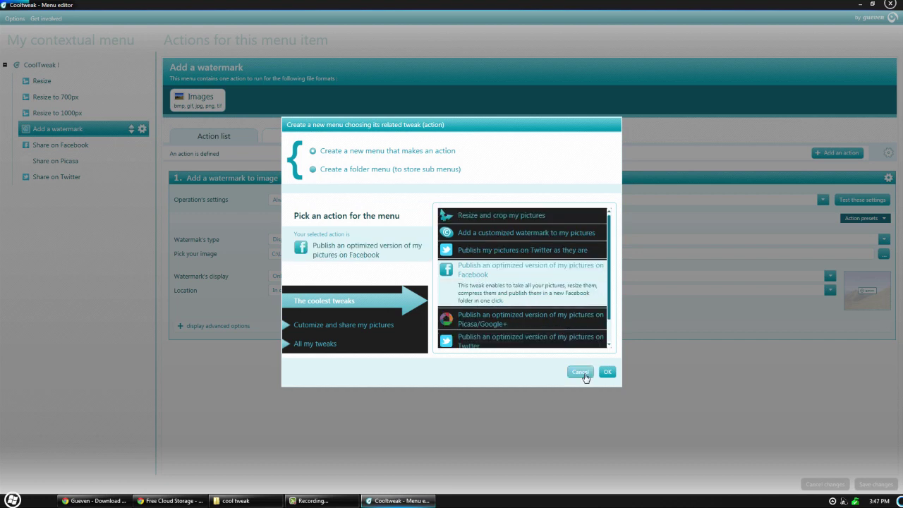
pyautogui.click(609, 373)
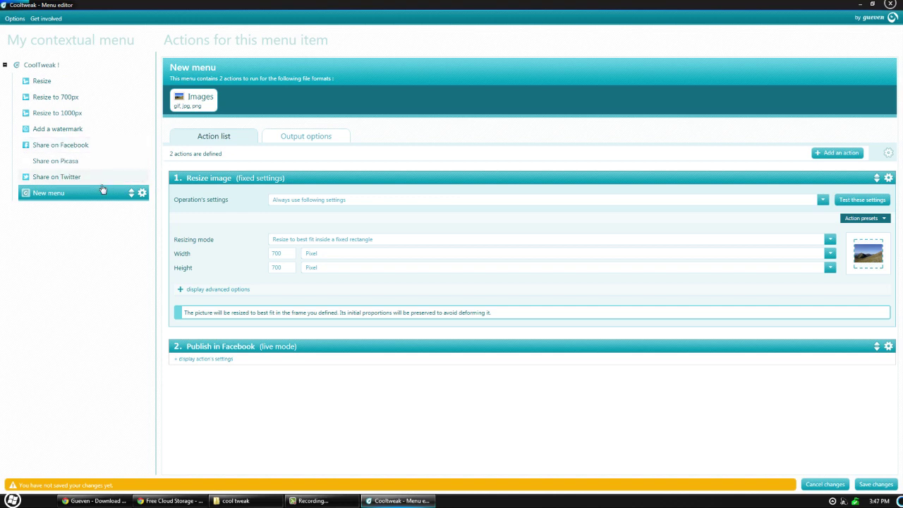
# Change the new menu's label to "Facebook @ 500px".
pyautogui.click(143, 194)
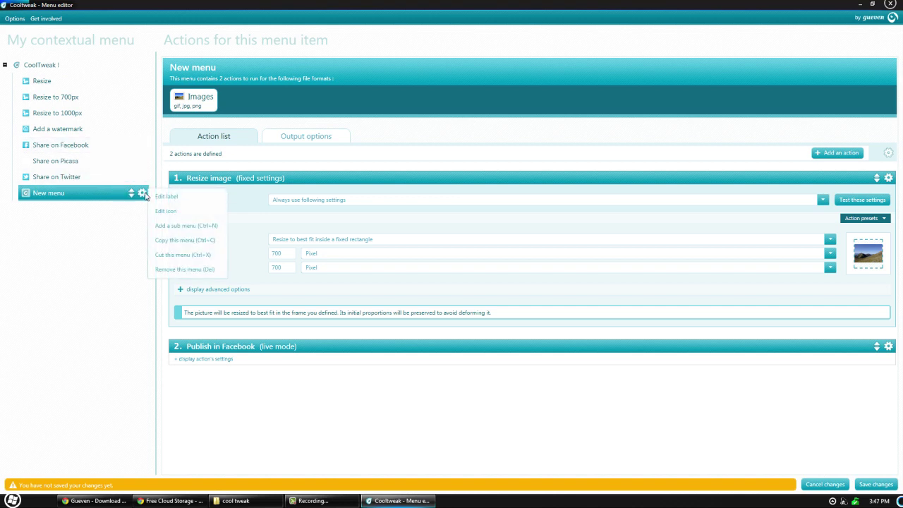
pyautogui.click(177, 198)
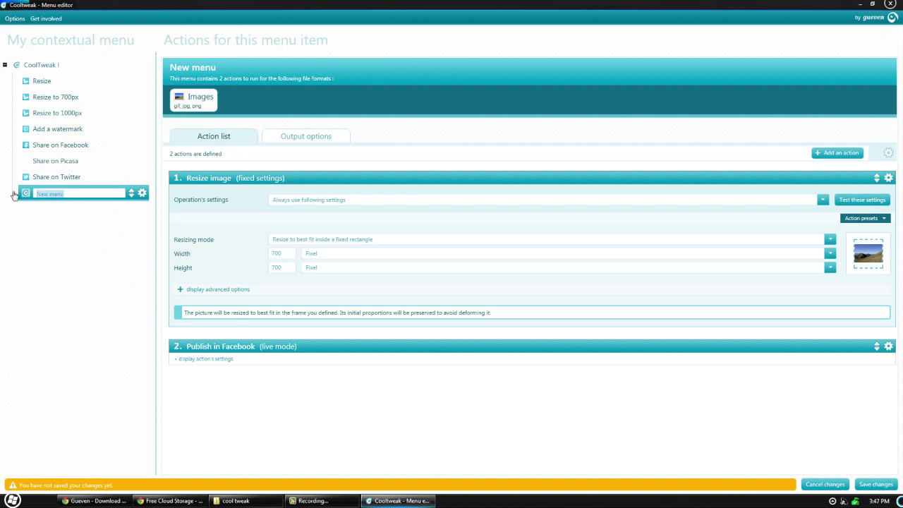
pyautogui.write('Facebook @ 500px')
# Set the width and height of the new menu's Resize image action to 500 pixels.
pyautogui.doubleClick(284, 256)
pyautogui.press('BackSpace')
pyautogui.write('520')
pyautogui.press('BackSpace')
pyautogui.press('BackSpace')
pyautogui.write('00500')
pyautogui.press('Delete')
pyautogui.press('Delete')
# Set the Publish in Facebook action to Always use following settings, with the album name "YouTube".
pyautogui.click(217, 363)
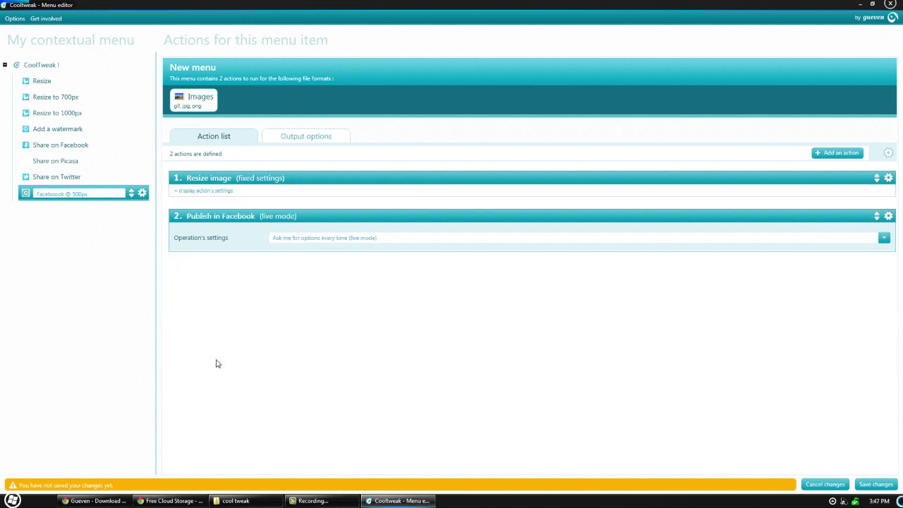
pyautogui.click(372, 242)
pyautogui.click(368, 257)
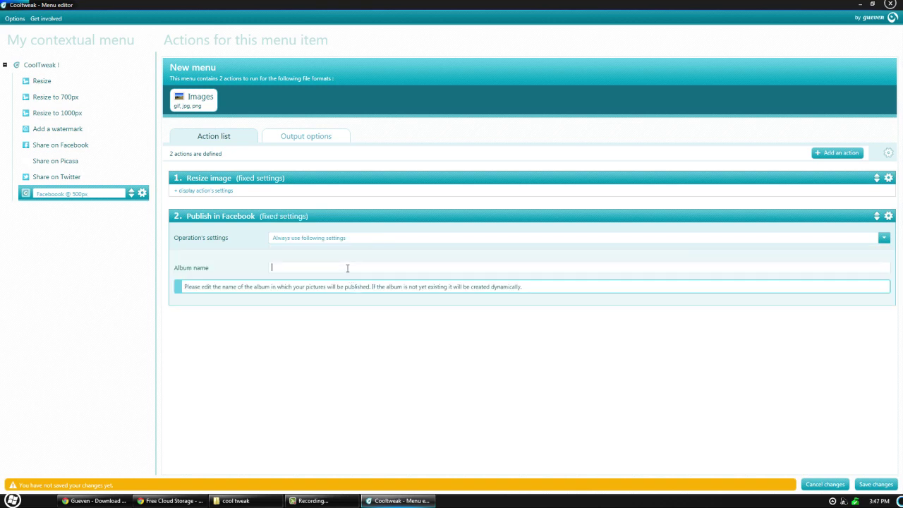
pyautogui.write('YouTube')
# View the new menu's output options and close the Menu editor.
pyautogui.click(309, 139)
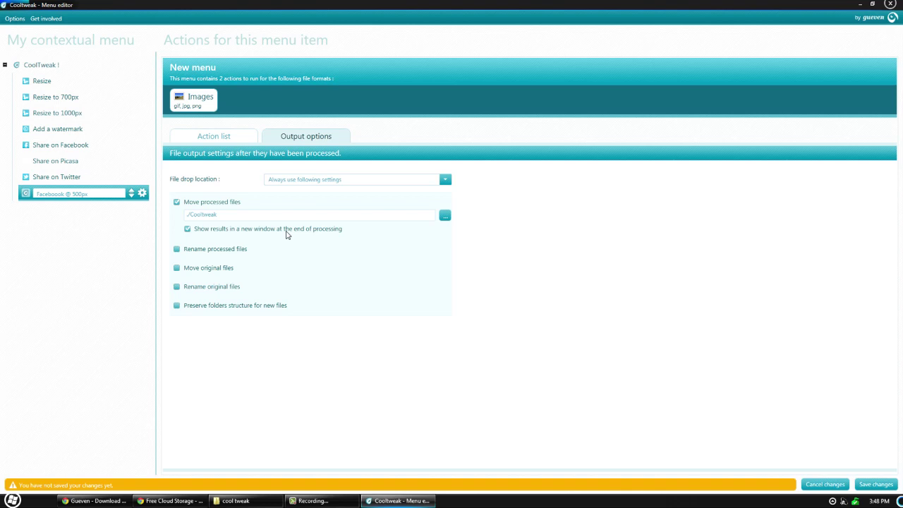
pyautogui.click(891, 4)
pyautogui.click(494, 287)
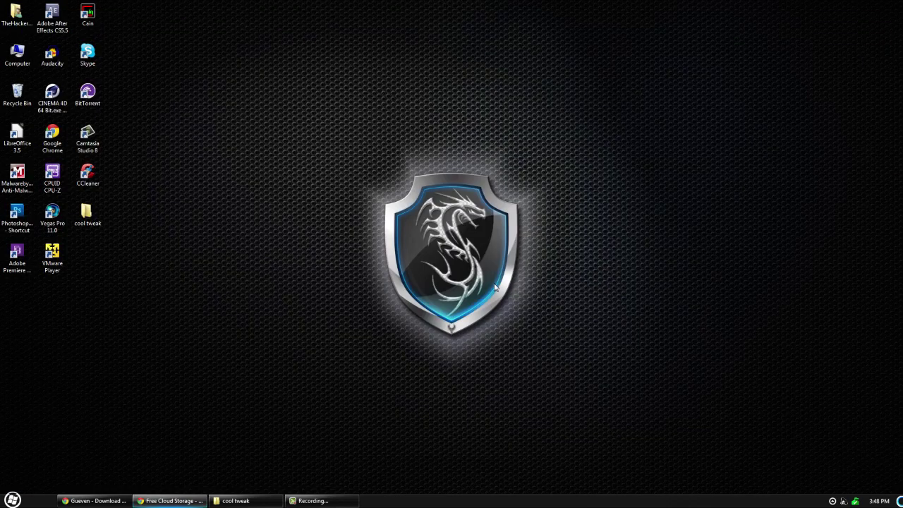